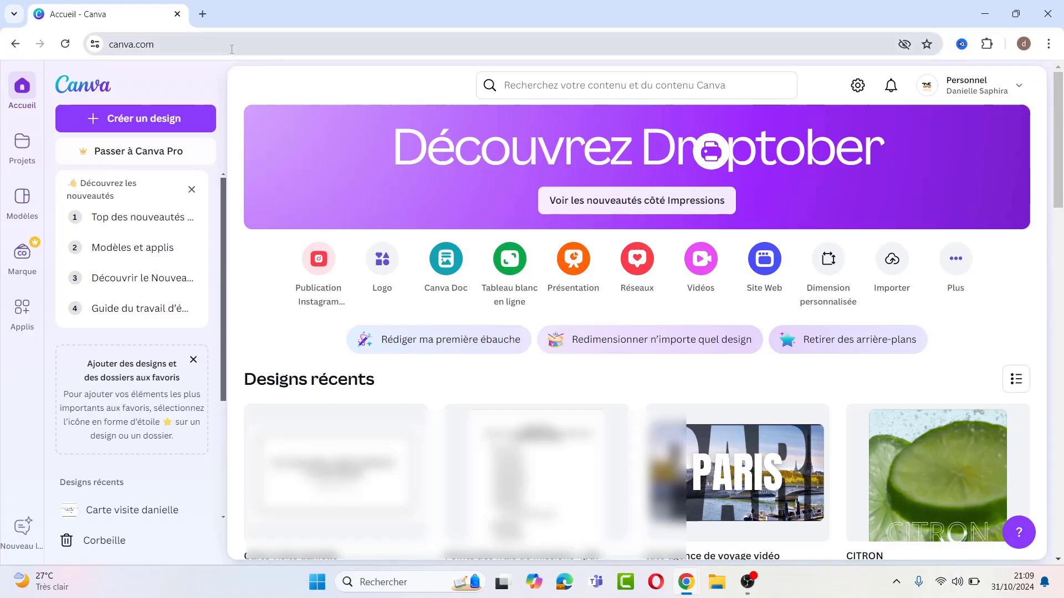
# Open canva.com/dream-lab in a new browser tab
pyautogui.click(203, 19)
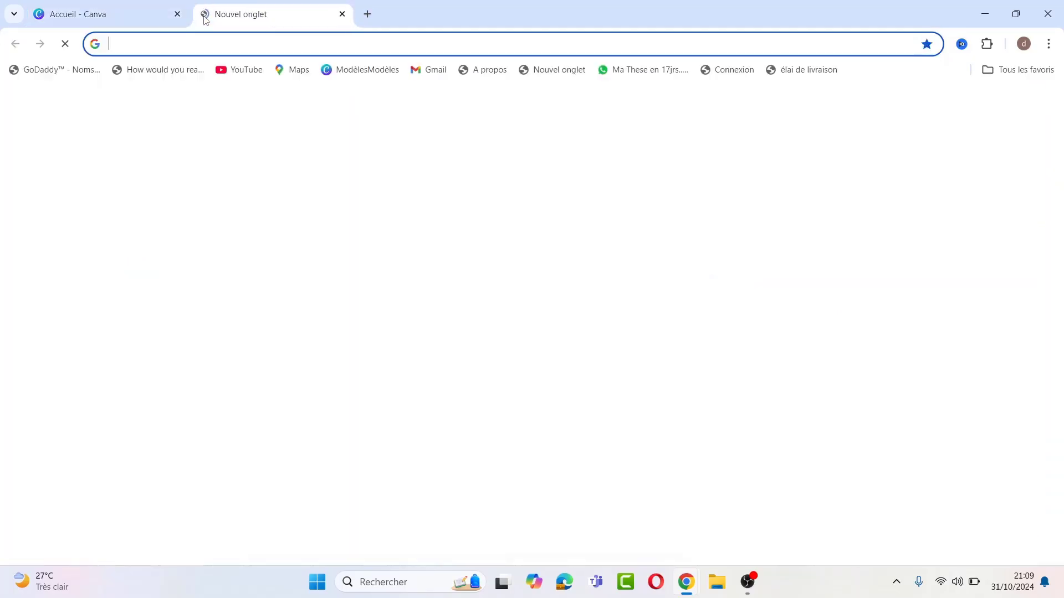
pyautogui.click(170, 44)
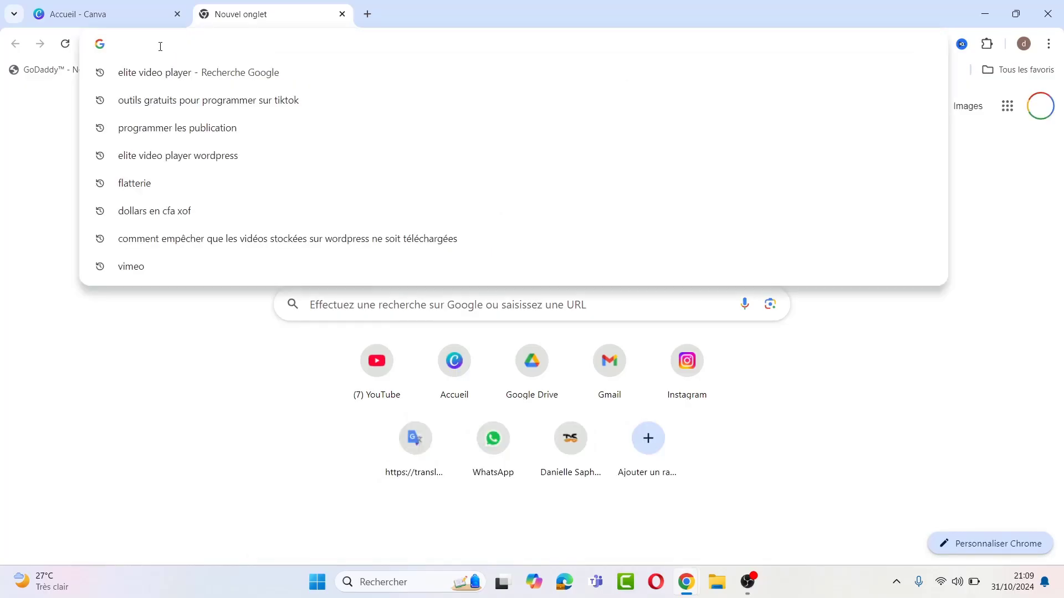
pyautogui.write('ca')
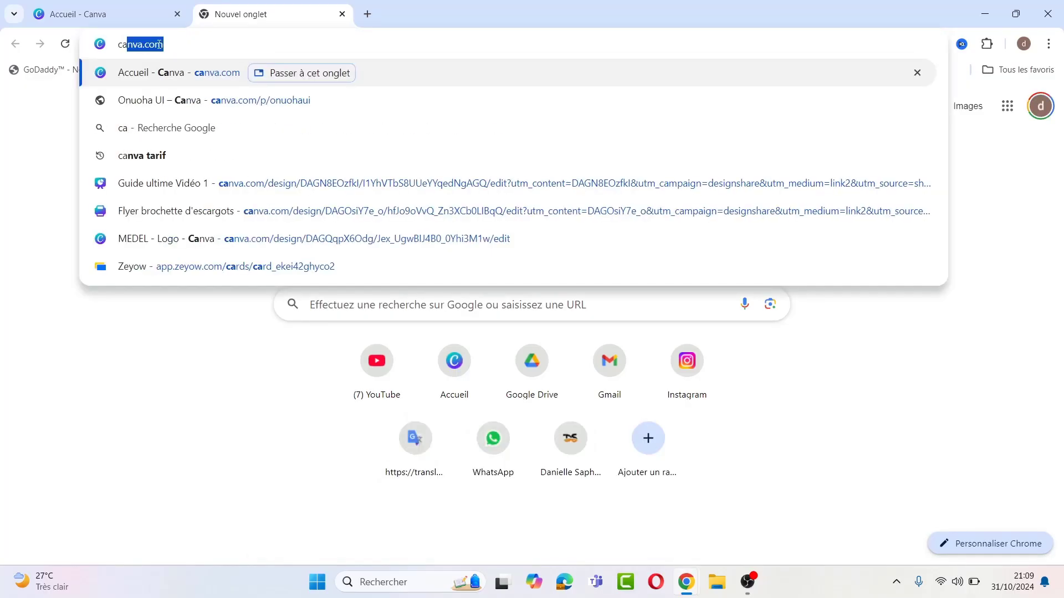
pyautogui.write('nva')
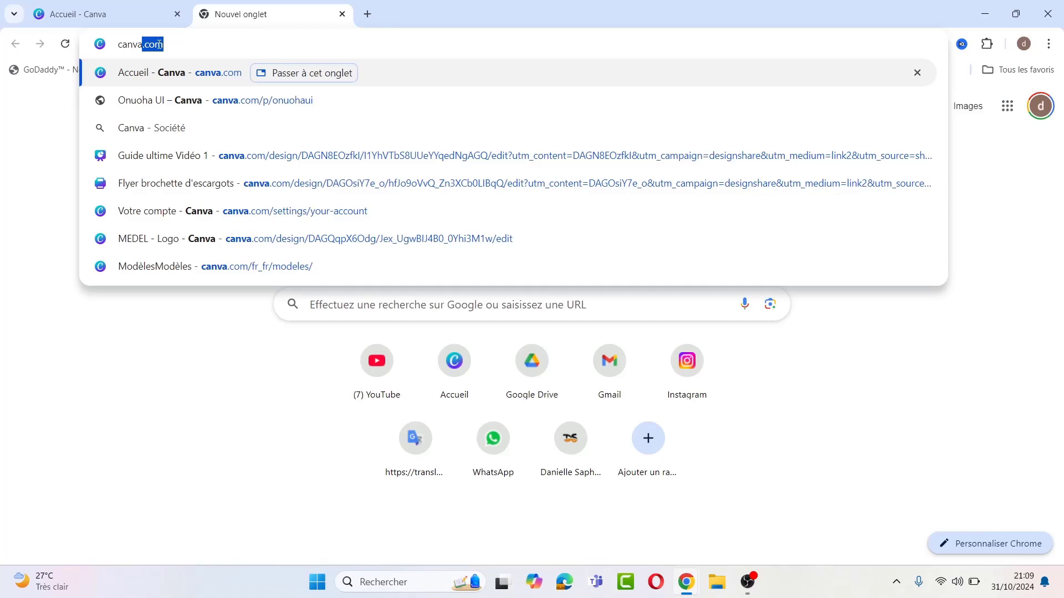
pyautogui.write('.col')
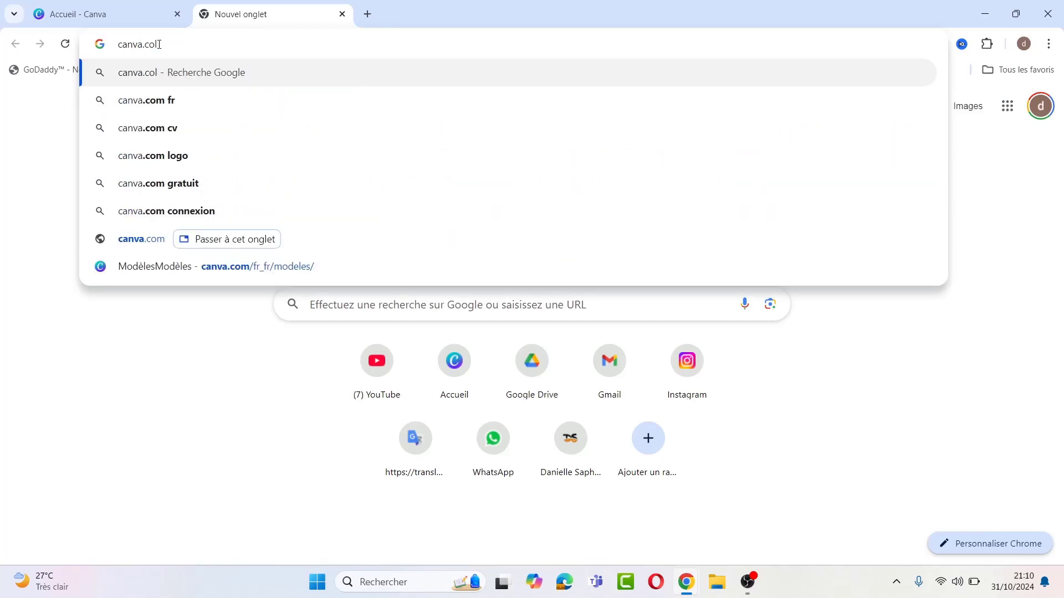
pyautogui.press('BackSpace')
pyautogui.write('m')
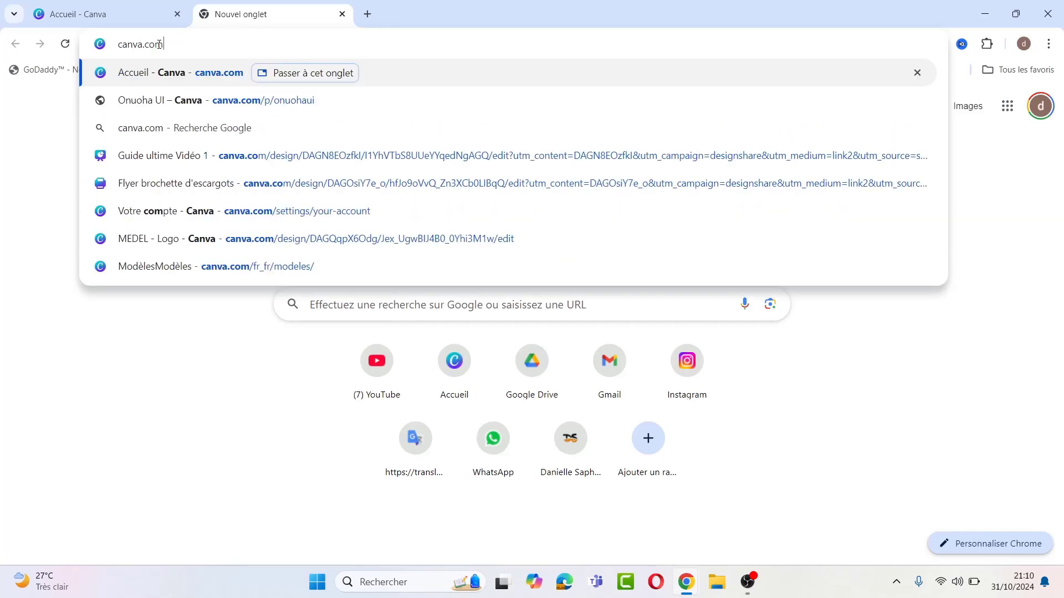
pyautogui.write('/dr')
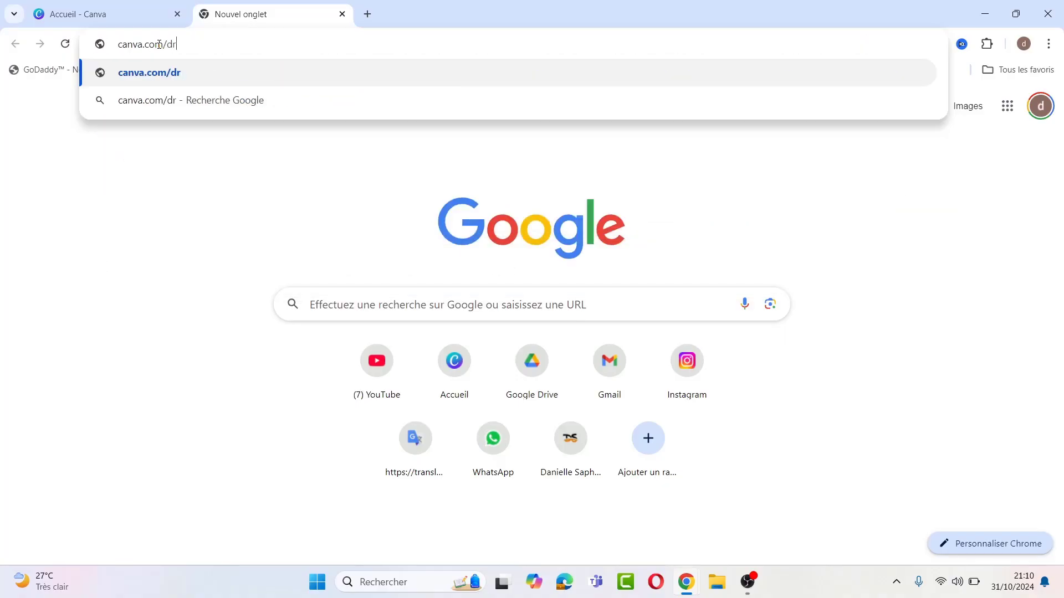
pyautogui.write('eam-lab')
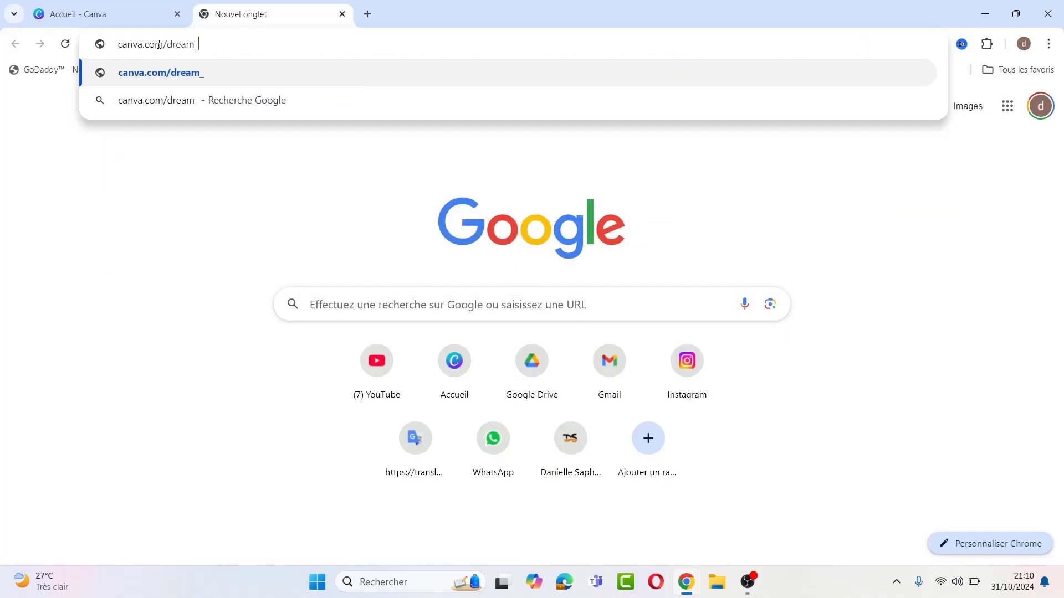
pyautogui.press('Return')
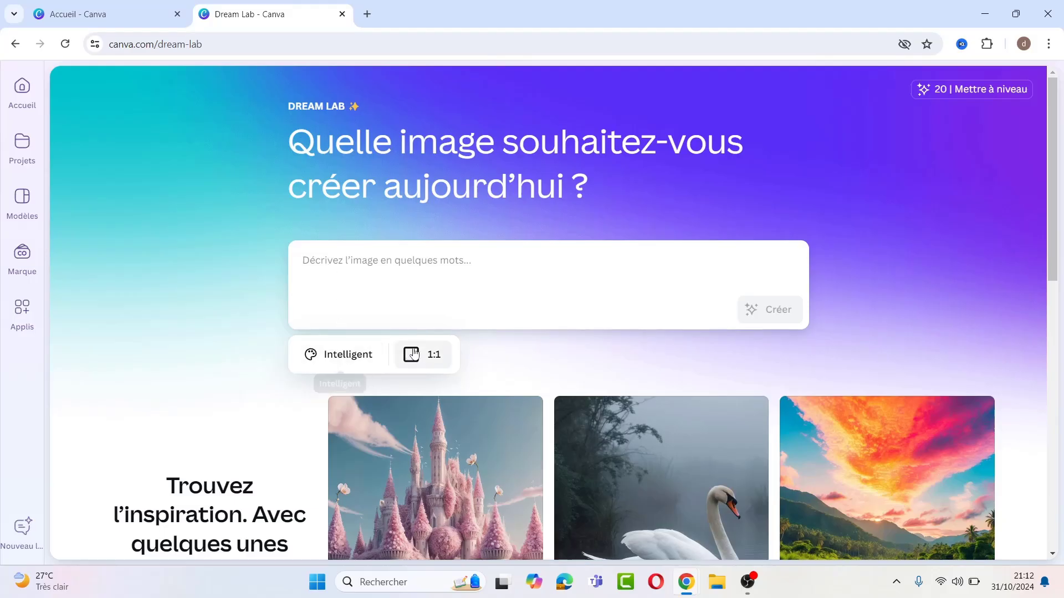
# Look over the image styles and inspiration gallery, and reuse the example prompt of the neon-coloured woman wearing round sunglasses
pyautogui.click(358, 363)
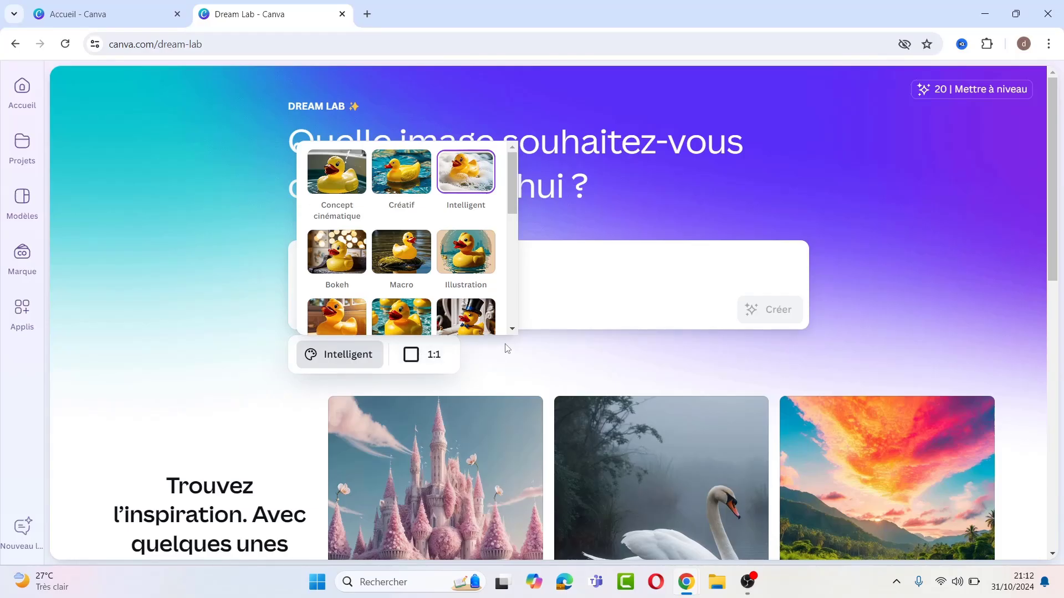
pyautogui.click(1052, 554)
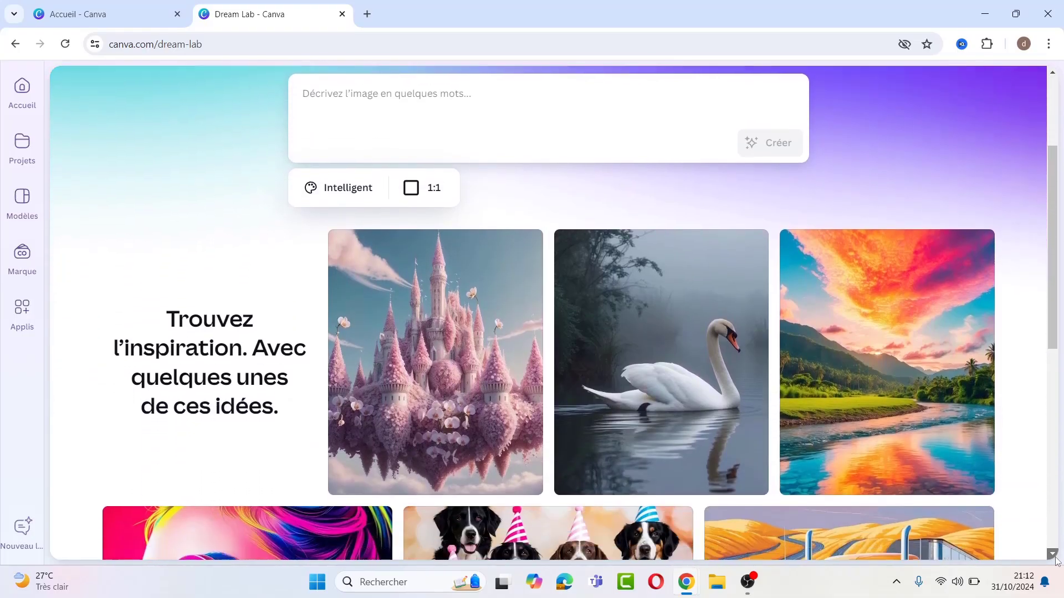
pyautogui.moveTo(1054, 557); pyautogui.dragTo(1056, 562)
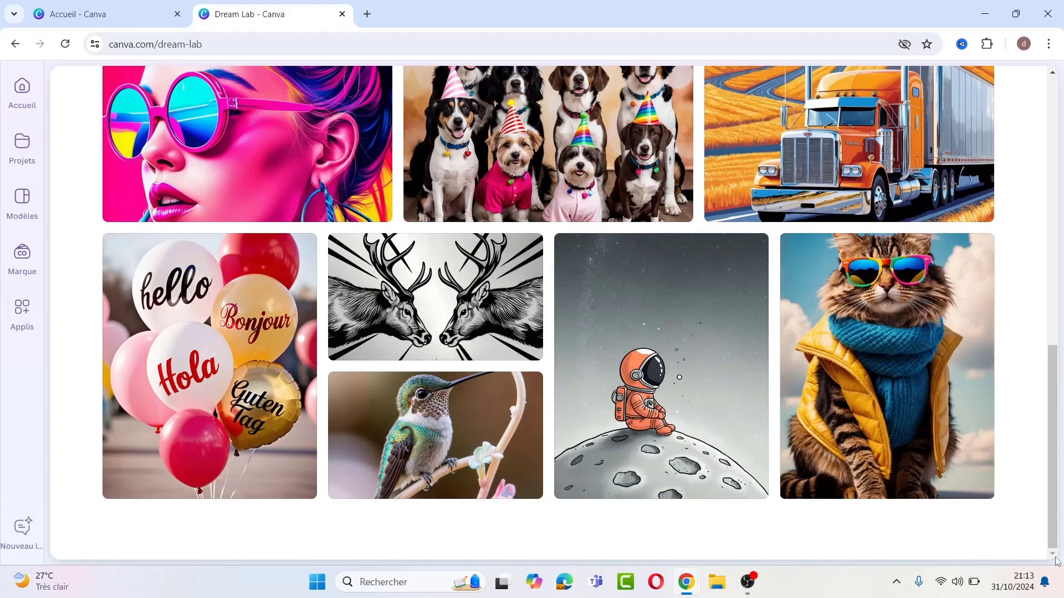
pyautogui.click(1052, 72)
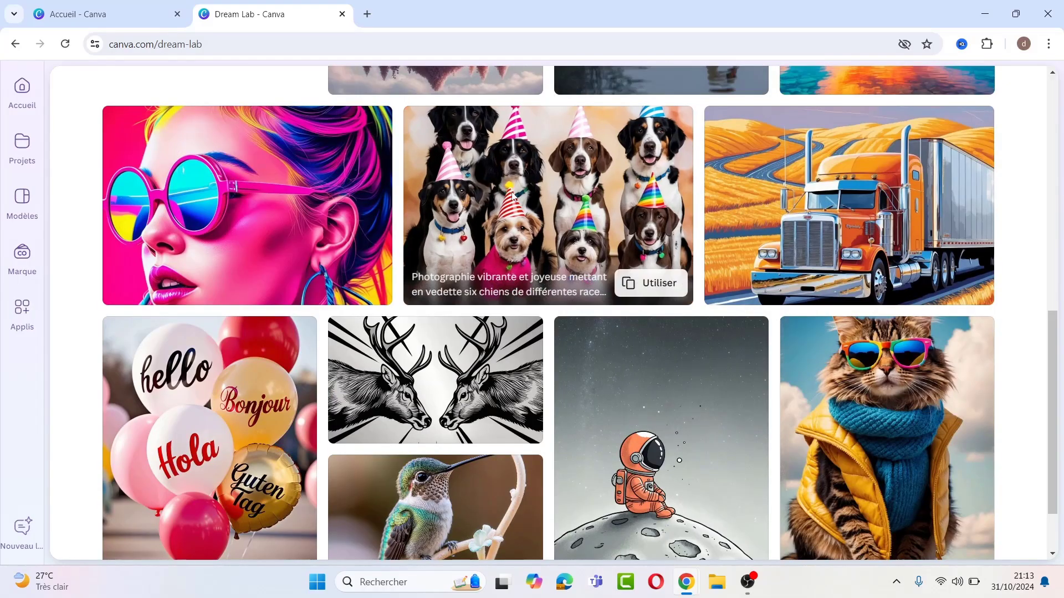
pyautogui.moveTo(294, 217)
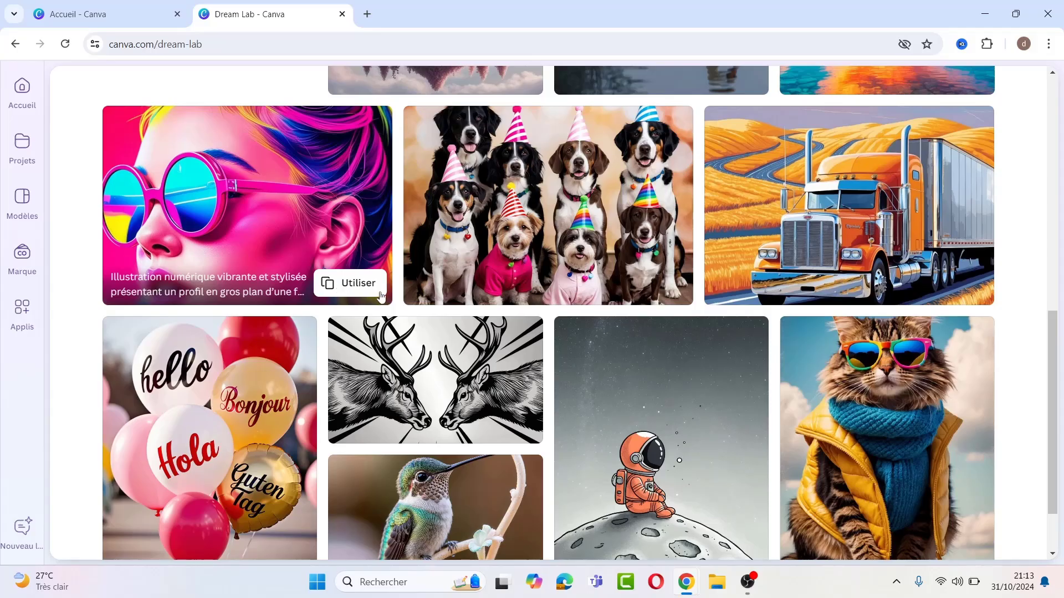
pyautogui.click(345, 285)
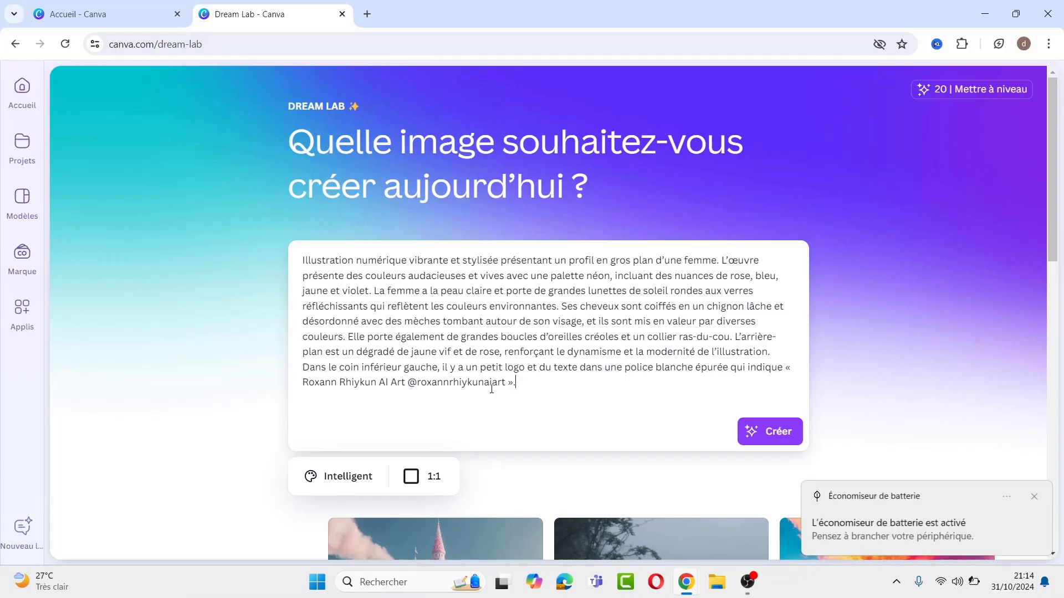
# Copy the entire example prompt and open chatgpt.com in a new browser tab
pyautogui.moveTo(529, 387); pyautogui.dragTo(442, 367)
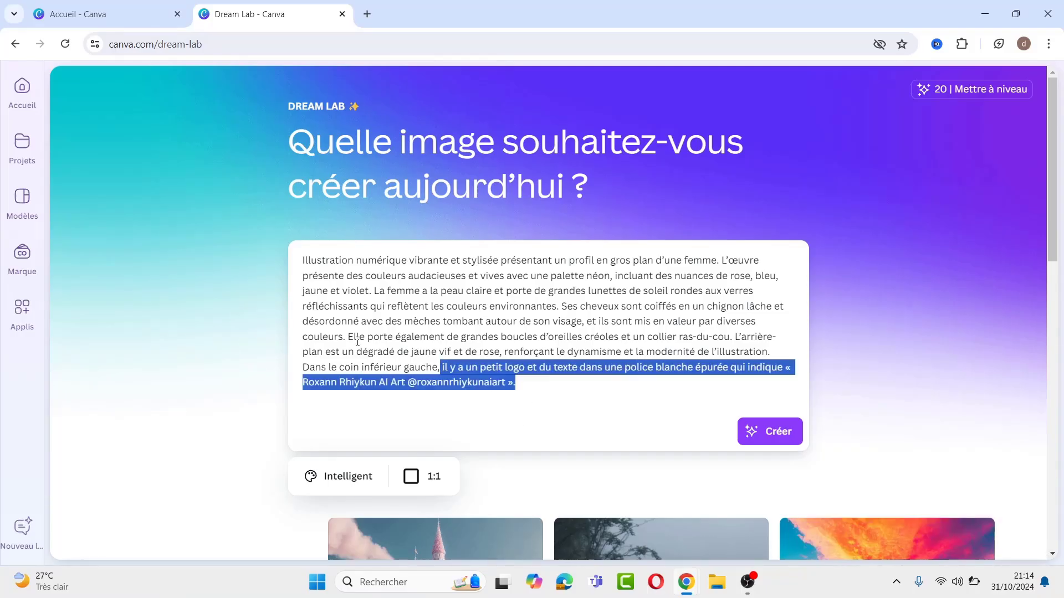
pyautogui.moveTo(357, 342); pyautogui.dragTo(197, 245)
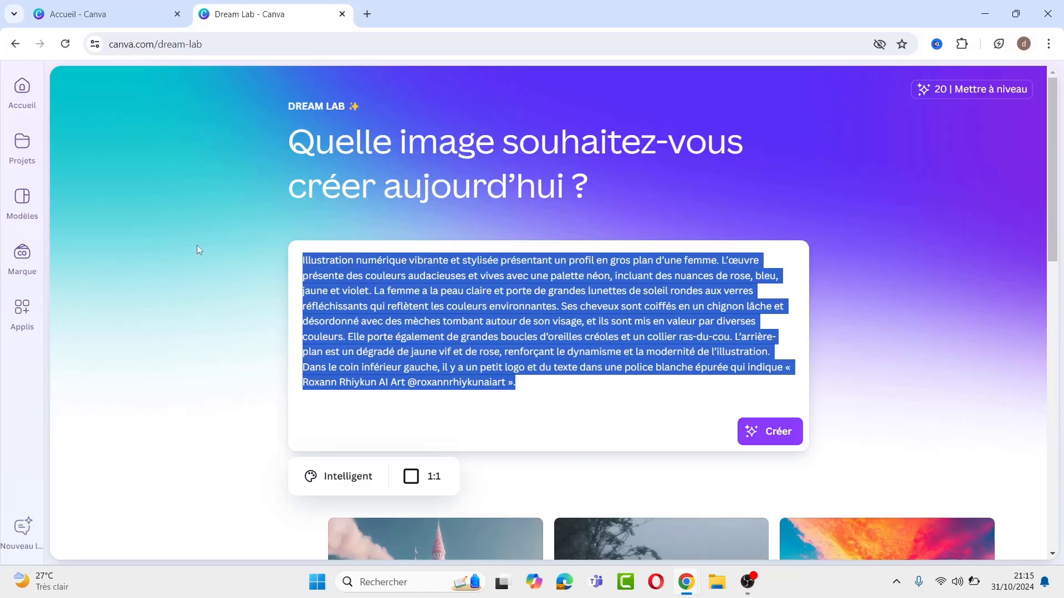
pyautogui.click(368, 15)
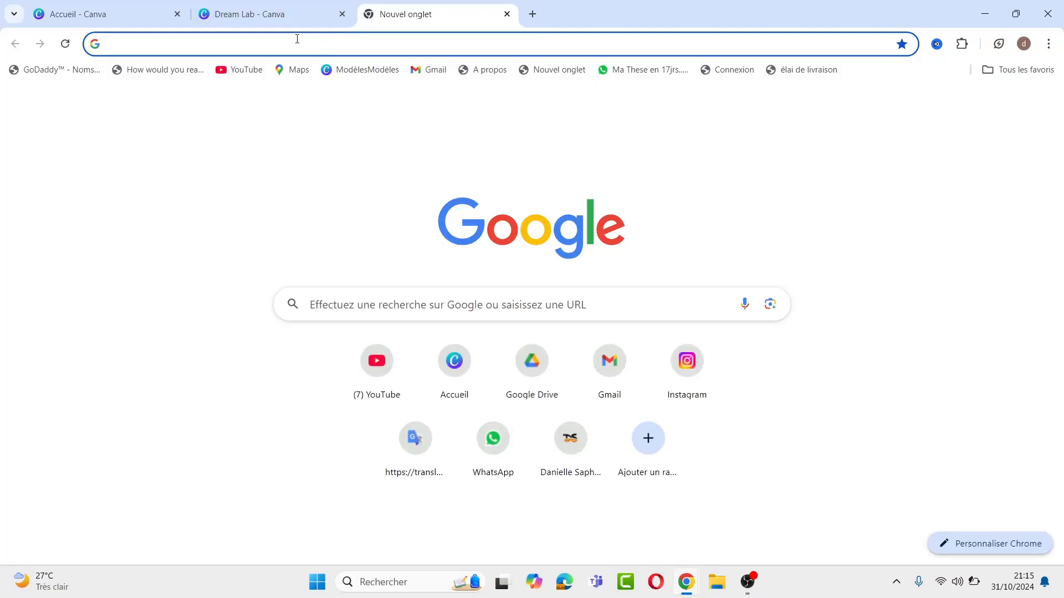
pyautogui.click(285, 45)
pyautogui.write('chatgpt.com')
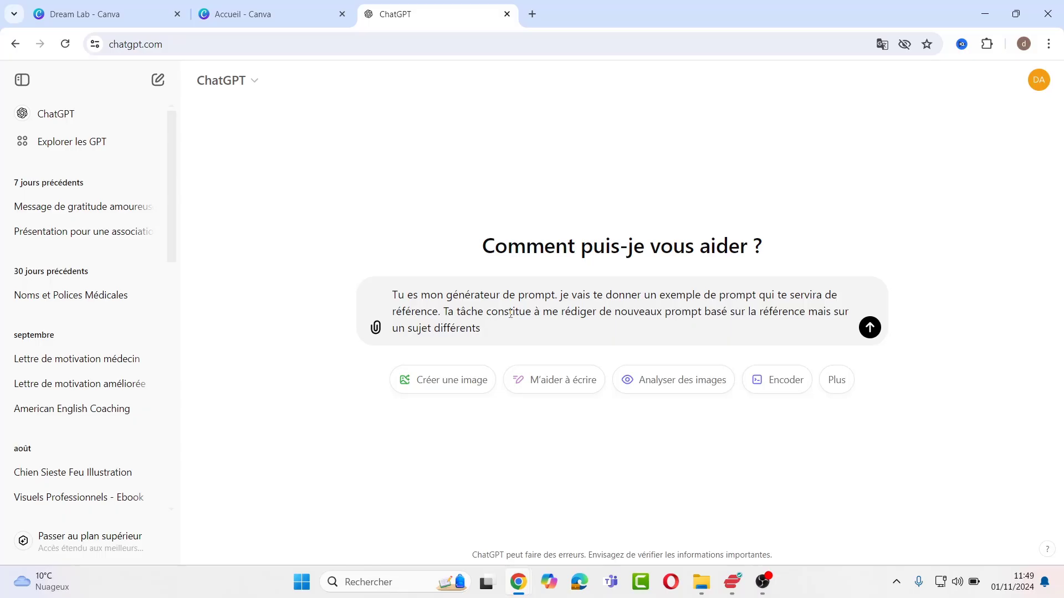
# Correct "un sujet différents" to "des sujets différents" at the end of the prompt-generator instruction
pyautogui.click(406, 327)
pyautogui.press('BackSpace')
pyautogui.press('BackSpace')
pyautogui.write('des ')
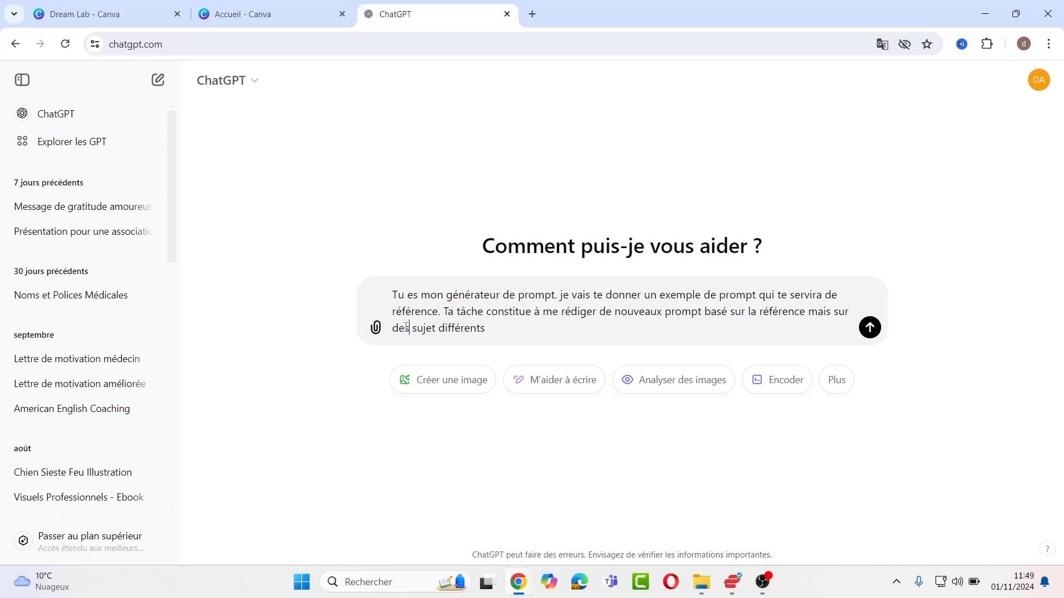
pyautogui.write('s')
# Append ". Prompt de référence:" and the copied example prompt in straight quotation marks, removing its closing guillemet
pyautogui.press('End')
pyautogui.write('. Prompt de référence')
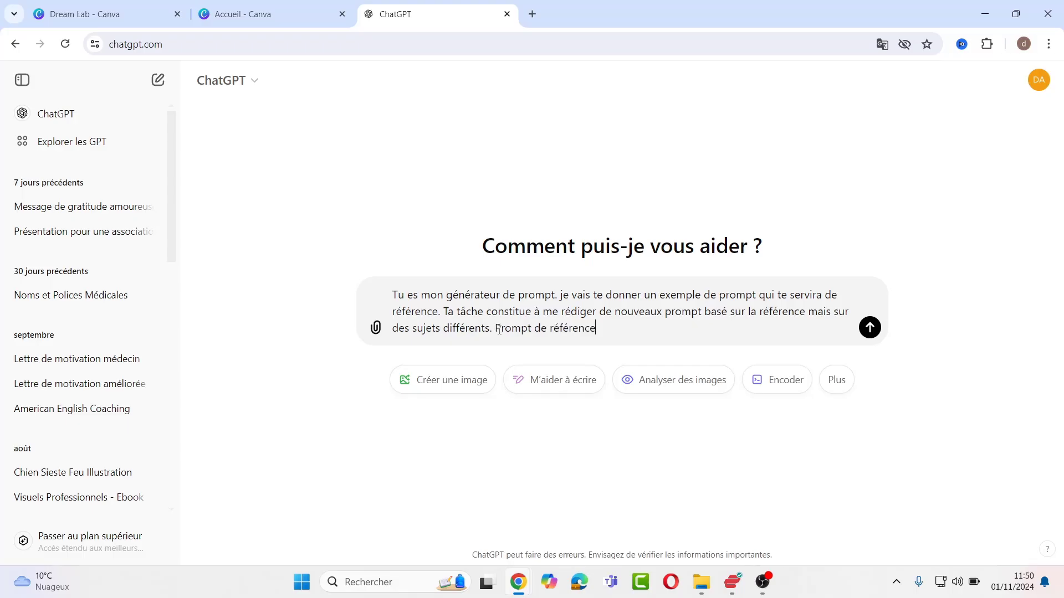
pyautogui.write(': "')
pyautogui.hotkey('ctrl', 'v')
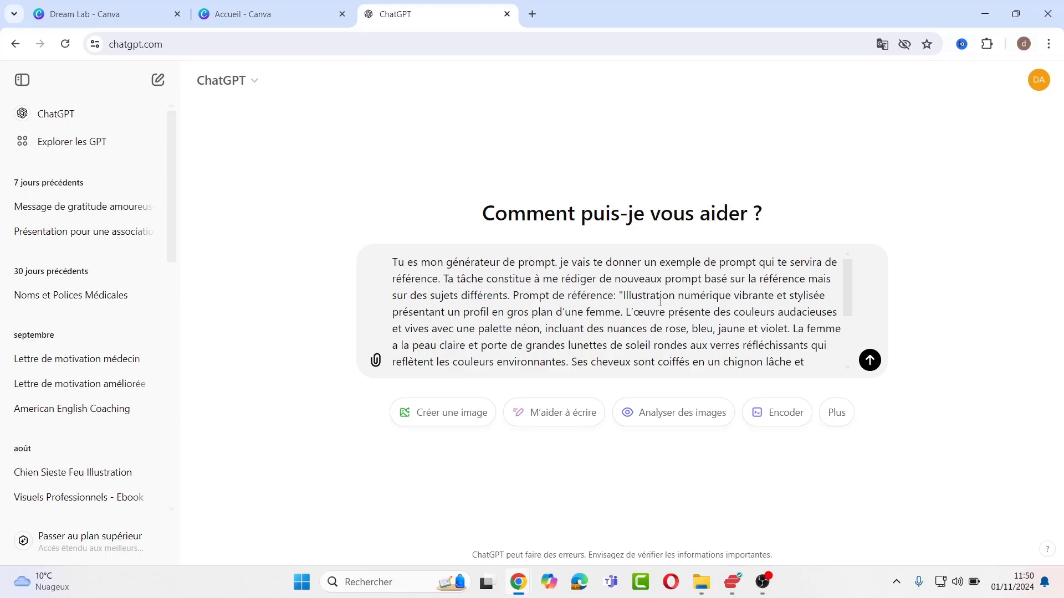
pyautogui.moveTo(849, 305); pyautogui.dragTo(855, 387)
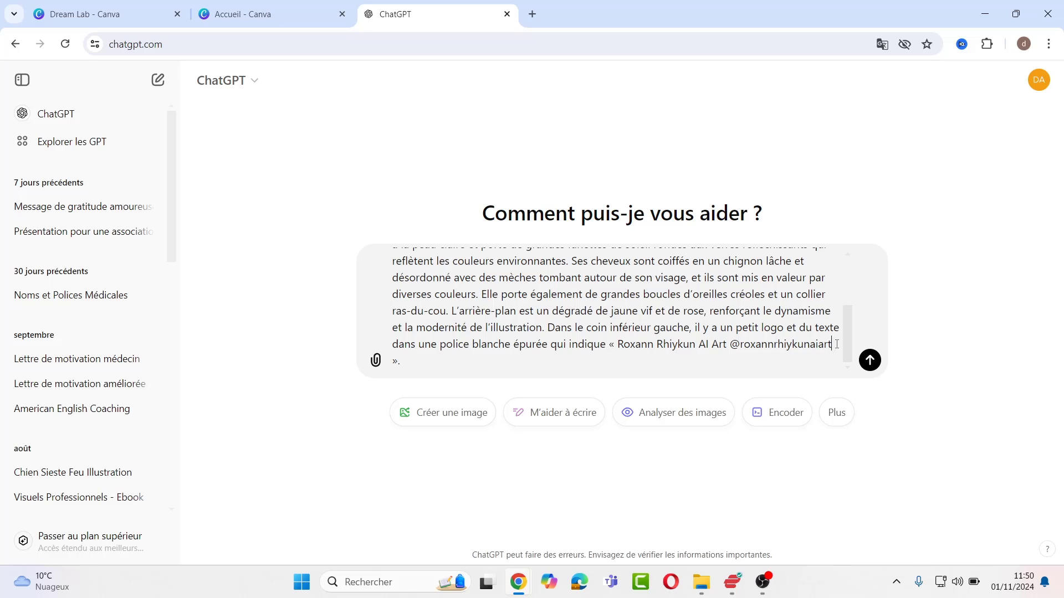
pyautogui.write('"')
pyautogui.press('Delete')
pyautogui.press('Delete')
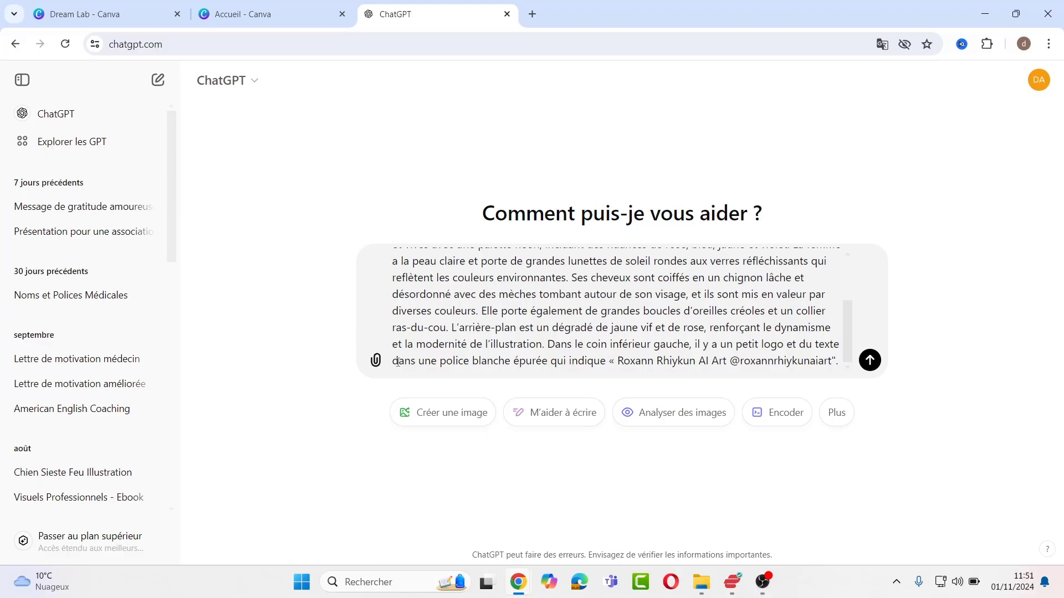
# End the message with the question "As tu compris?" and send it to ChatGPT
pyautogui.write('As tu ')
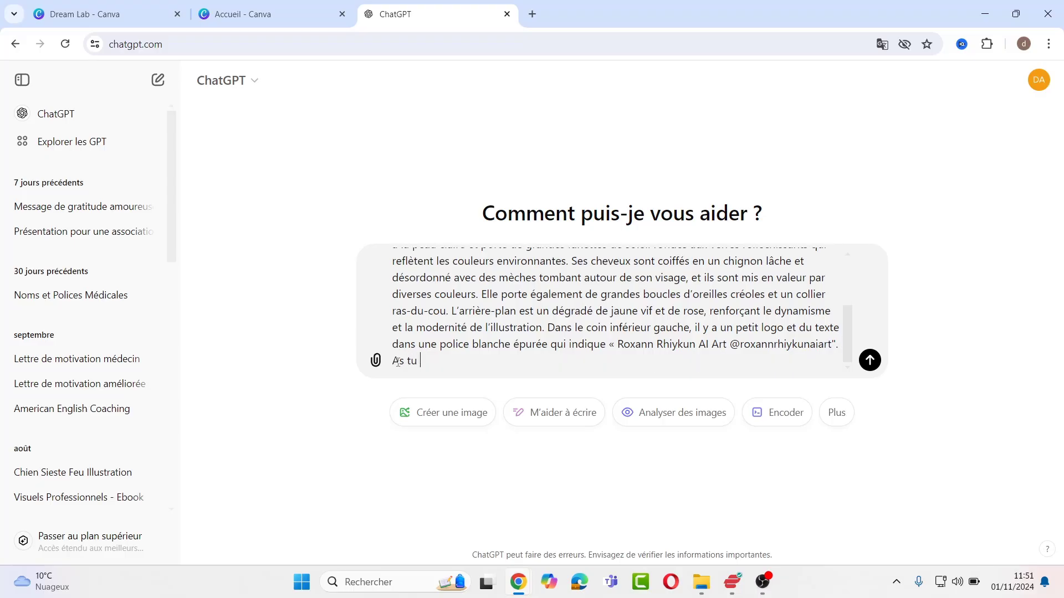
pyautogui.write('compris?')
pyautogui.press('Return')
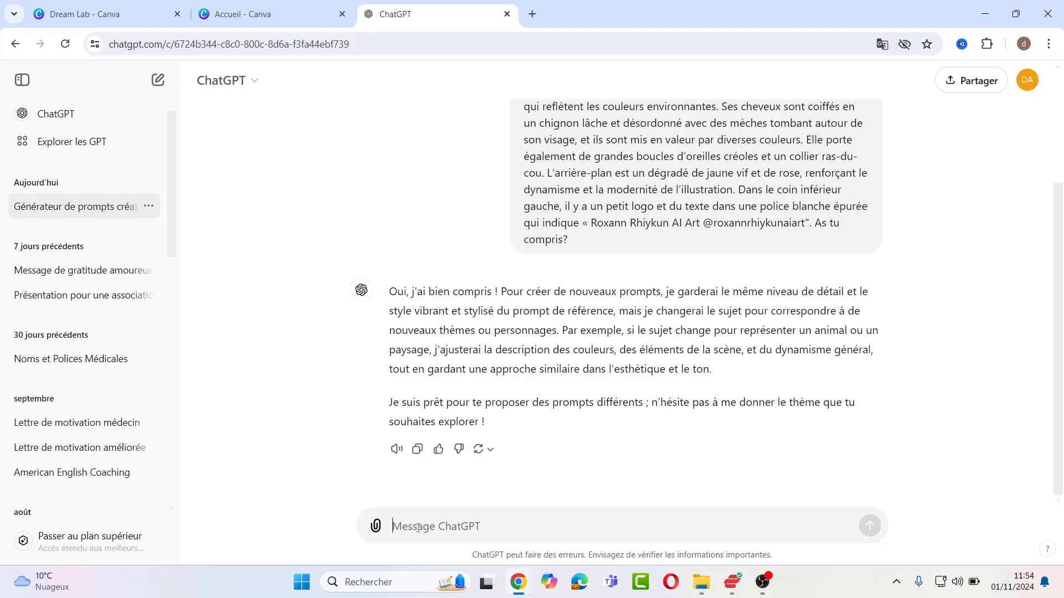
# Send the theme "Femme noire américaine de la trentaine, chef d'entreprise, qui porte un costume et qui a les bras croisés"
pyautogui.write('Femme n')
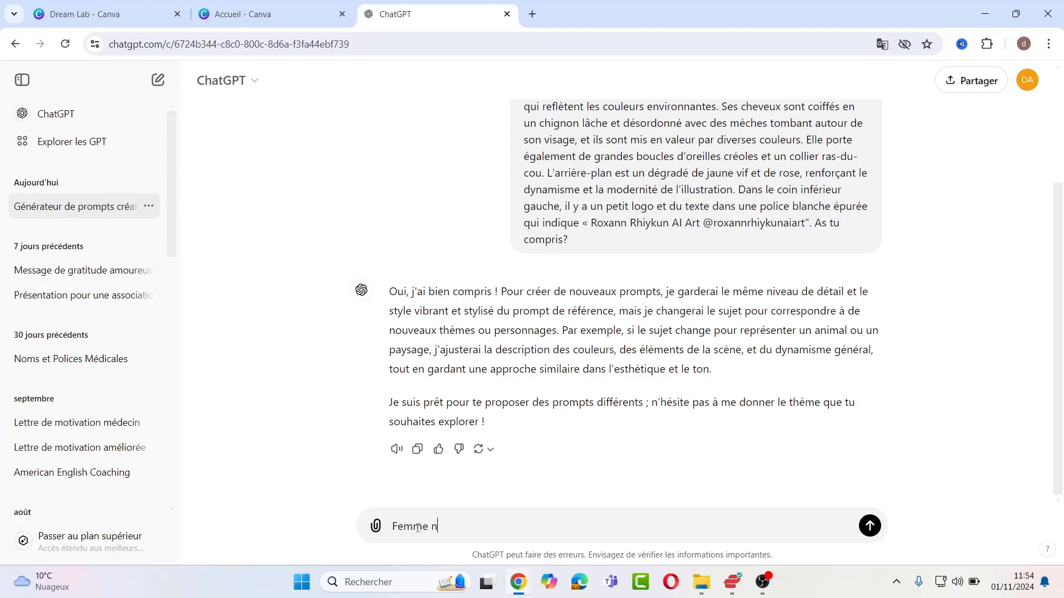
pyautogui.write("oire américaine, chef d'entreprise")
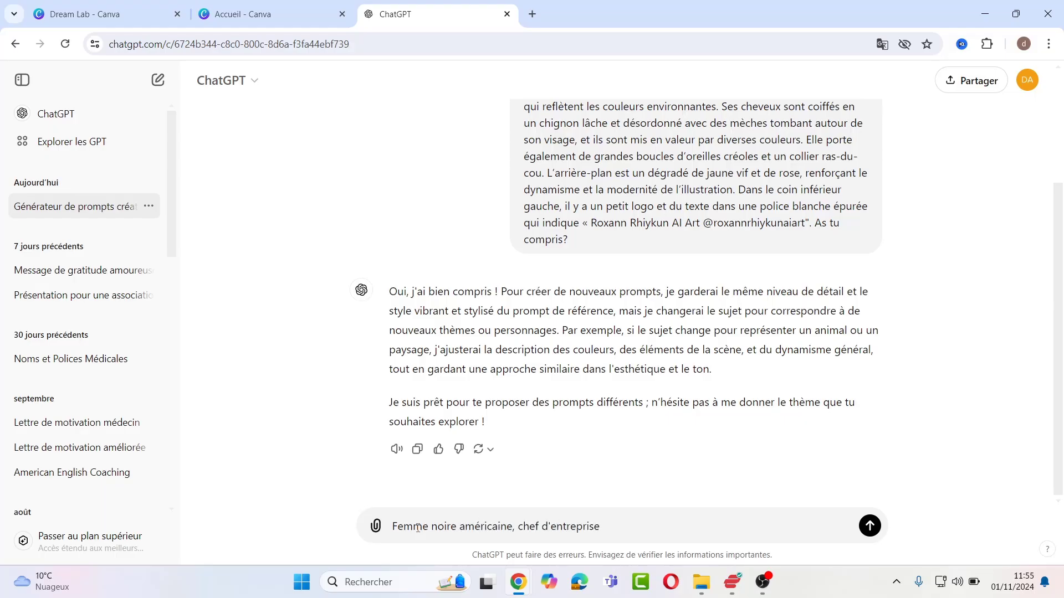
pyautogui.click(513, 527)
pyautogui.write('de la trentaine')
pyautogui.click(679, 526)
pyautogui.write(', q')
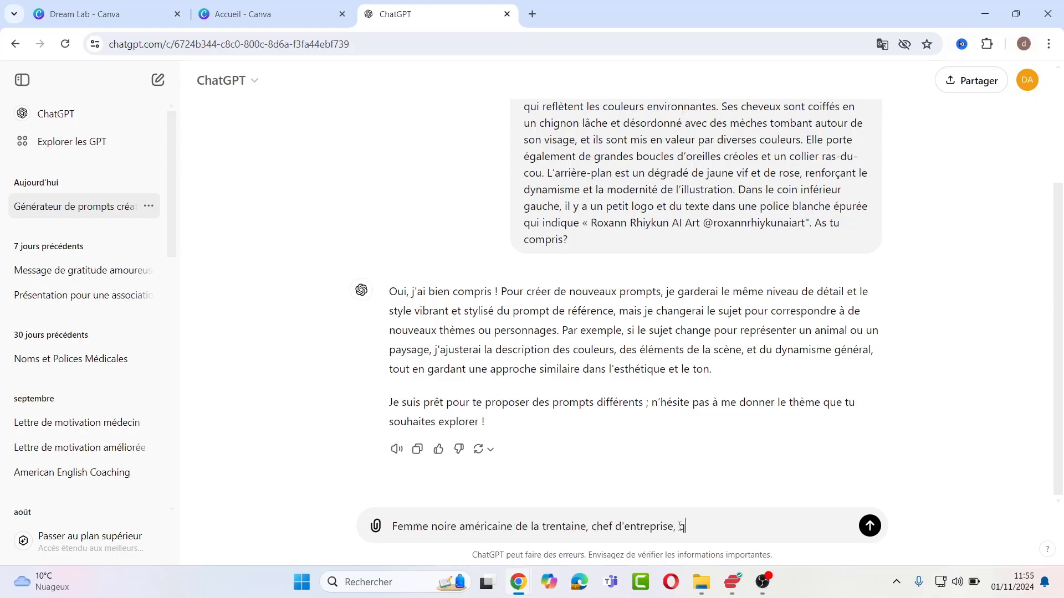
pyautogui.write('ui porte un costume et qui a les bras croisés')
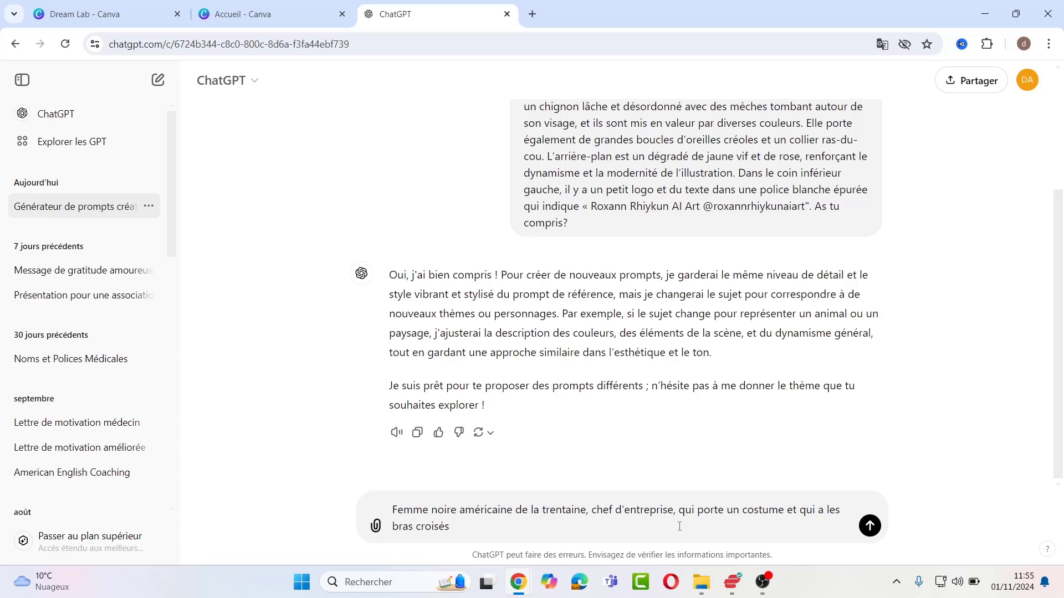
pyautogui.click(869, 529)
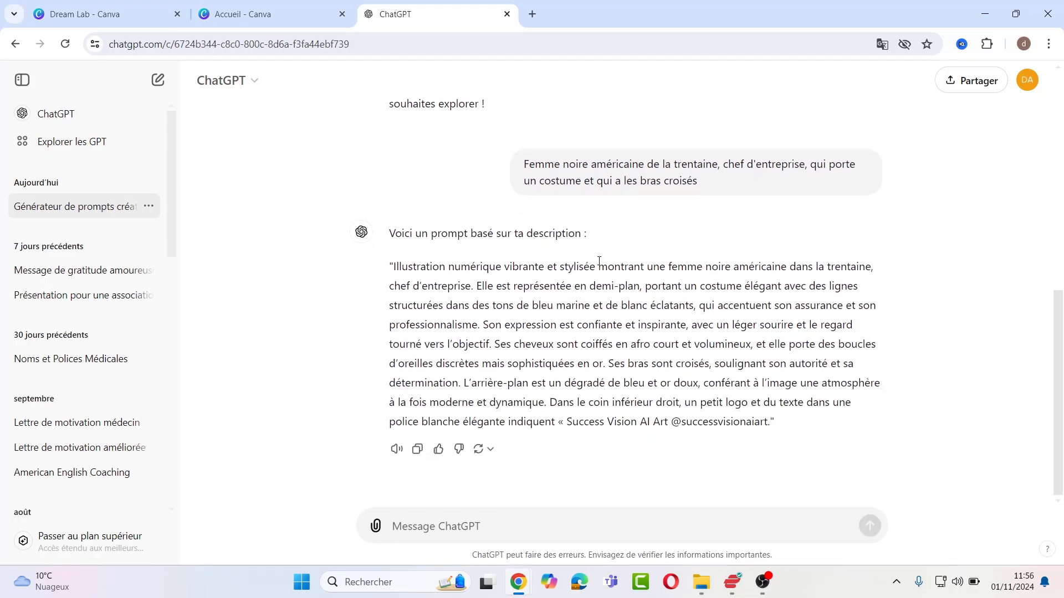
# Copy the generated businesswoman prompt without its quotation marks and replace the example description in Canva Dream Lab with it
pyautogui.moveTo(393, 265); pyautogui.dragTo(770, 426)
pyautogui.hotkey('ctrl', 'c')
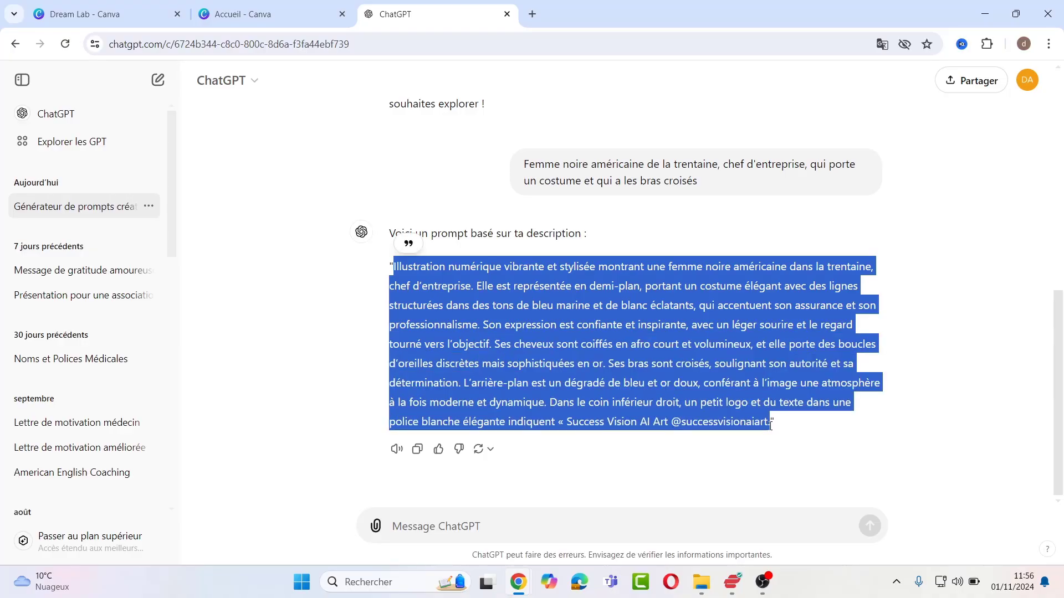
pyautogui.click(61, 8)
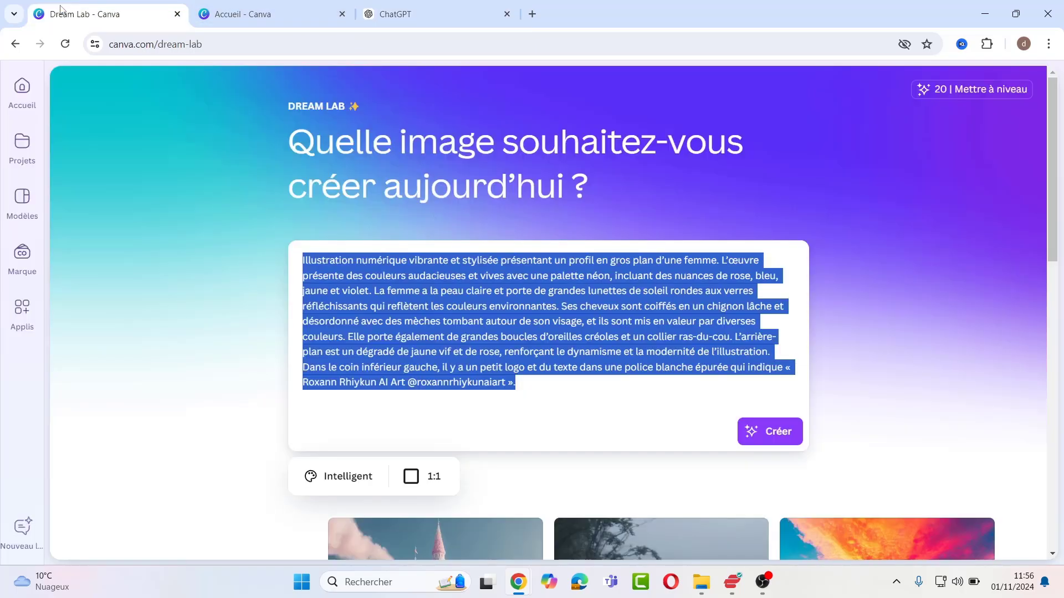
pyautogui.press('BackSpace')
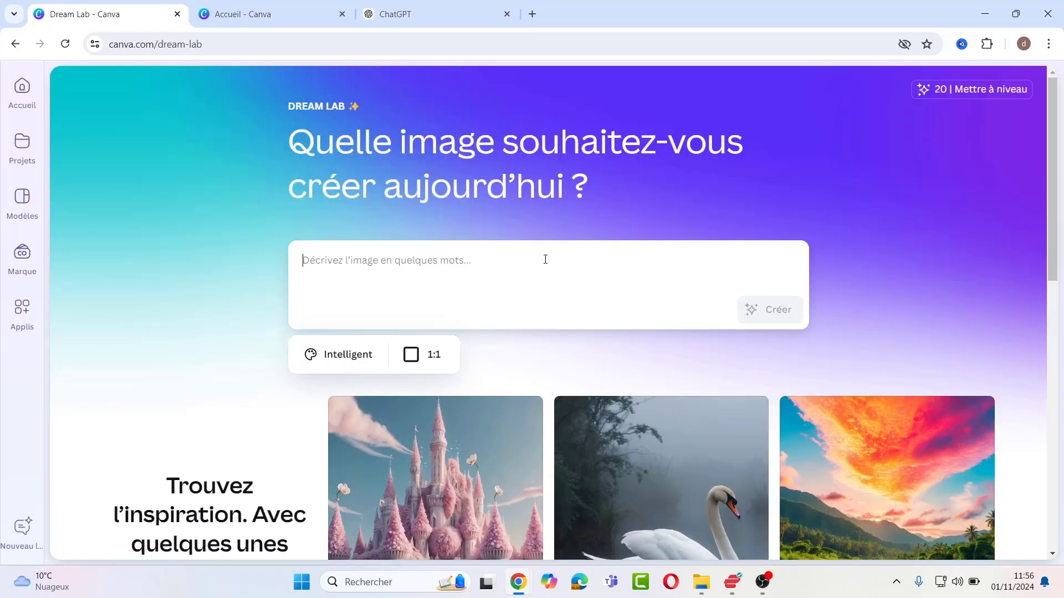
pyautogui.hotkey('ctrl', 'v')
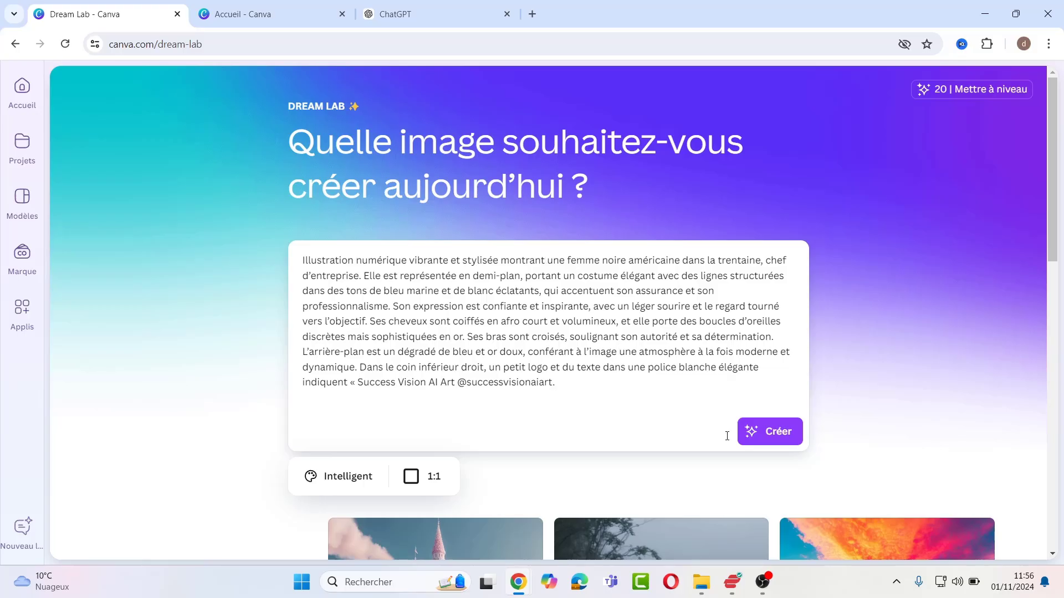
# Generate images from the pasted businesswoman prompt and look through the results
pyautogui.click(779, 443)
pyautogui.scroll(-3, 1054, 557)
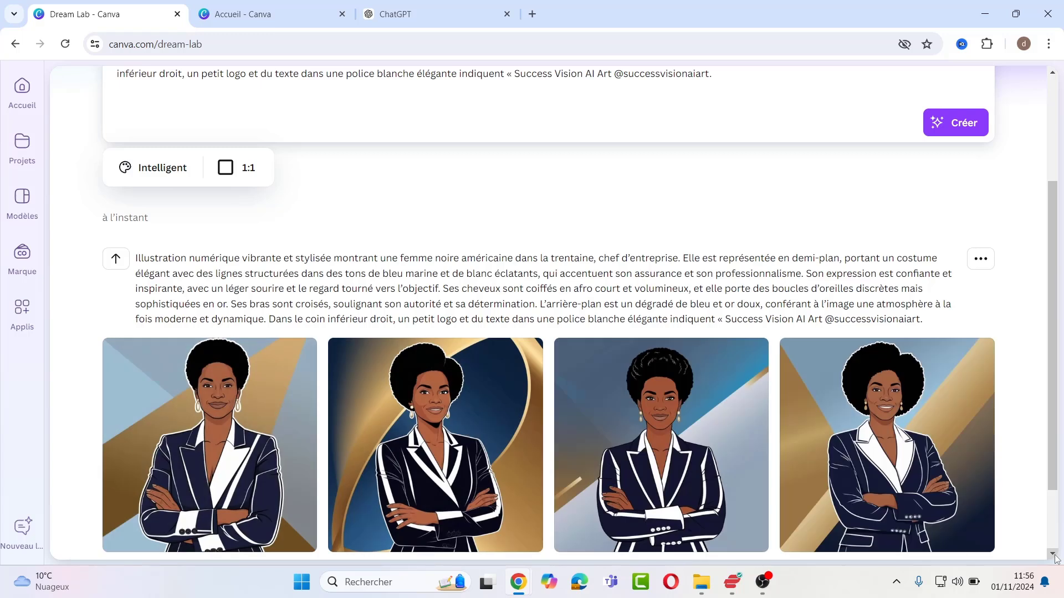
pyautogui.scroll(-2, 1055, 558)
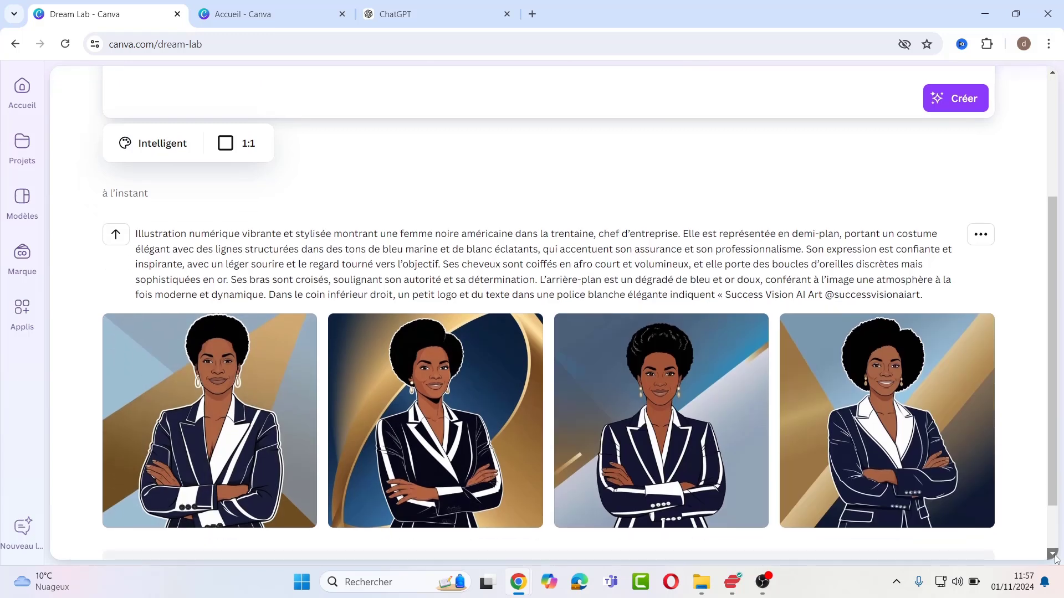
pyautogui.scroll(-1, 1055, 558)
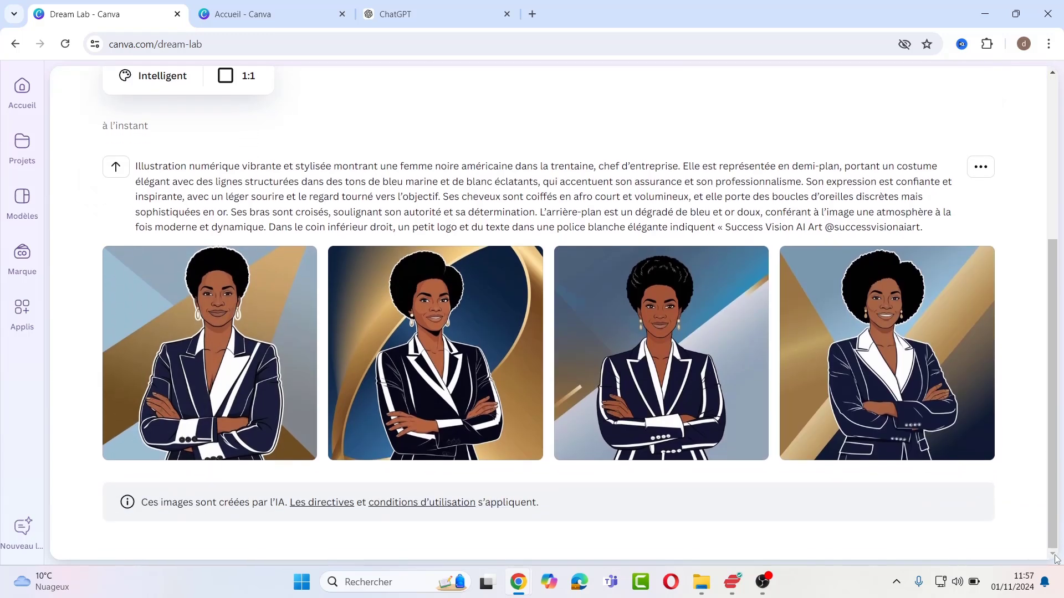
# Delete the prompt's final sentence about the logo and text, and replace its first word with "Image"
pyautogui.scroll(5, 1055, 559)
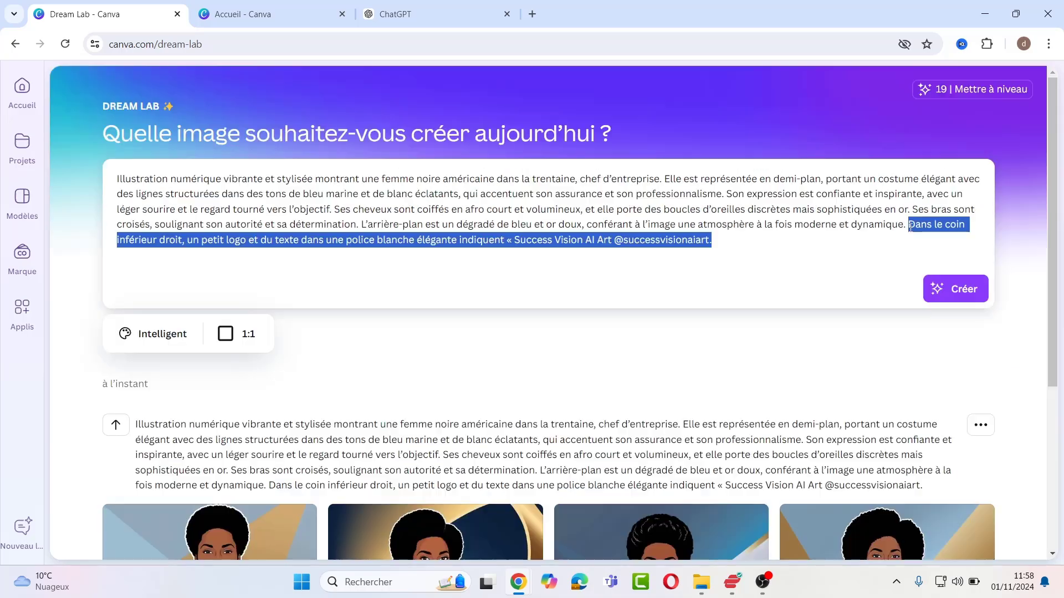
pyautogui.press('BackSpace')
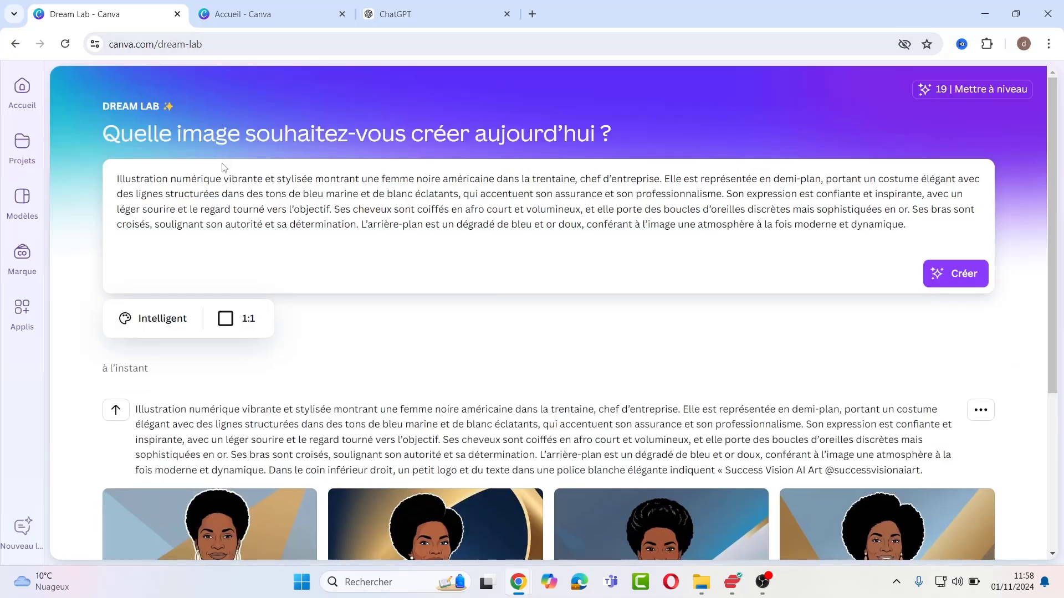
pyautogui.moveTo(168, 178); pyautogui.dragTo(66, 181)
pyautogui.write('Omage')
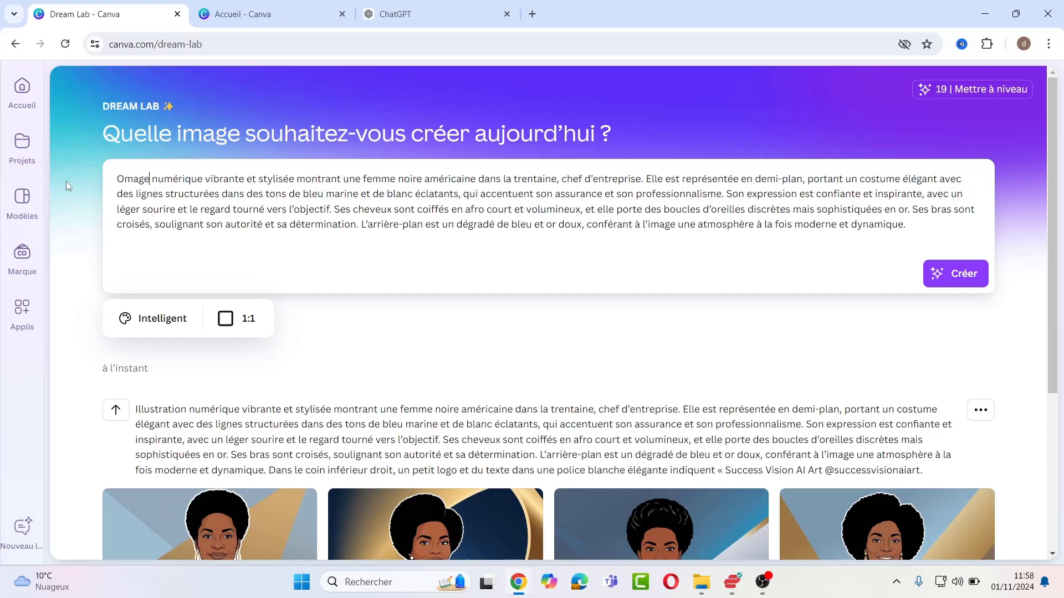
pyautogui.click(123, 181)
pyautogui.press('BackSpace')
pyautogui.write('I')
# Set the aspect ratio to 16:9 and generate images from the edited prompt
pyautogui.click(233, 321)
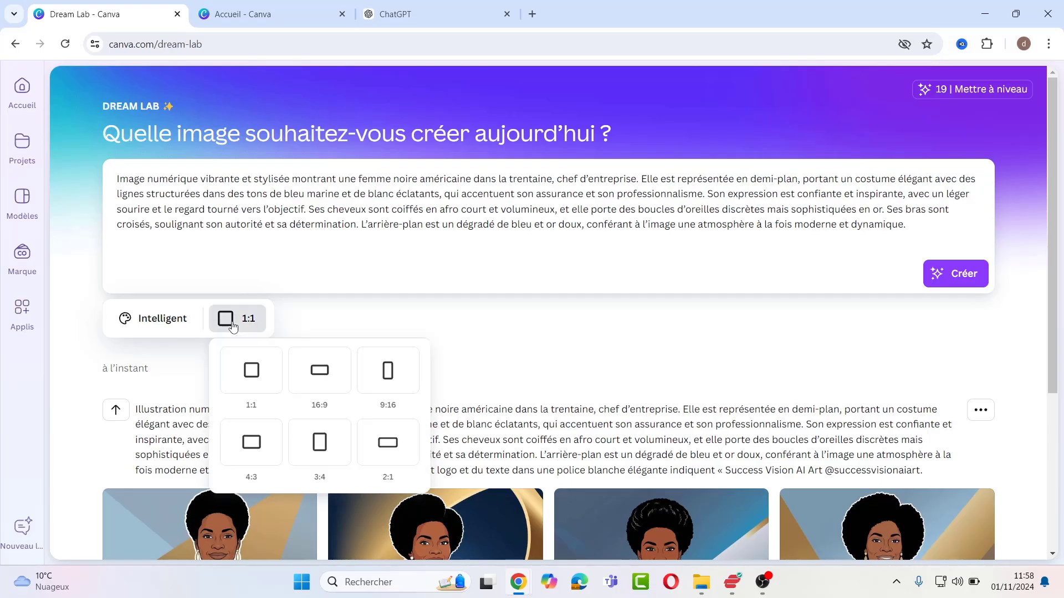
pyautogui.click(319, 383)
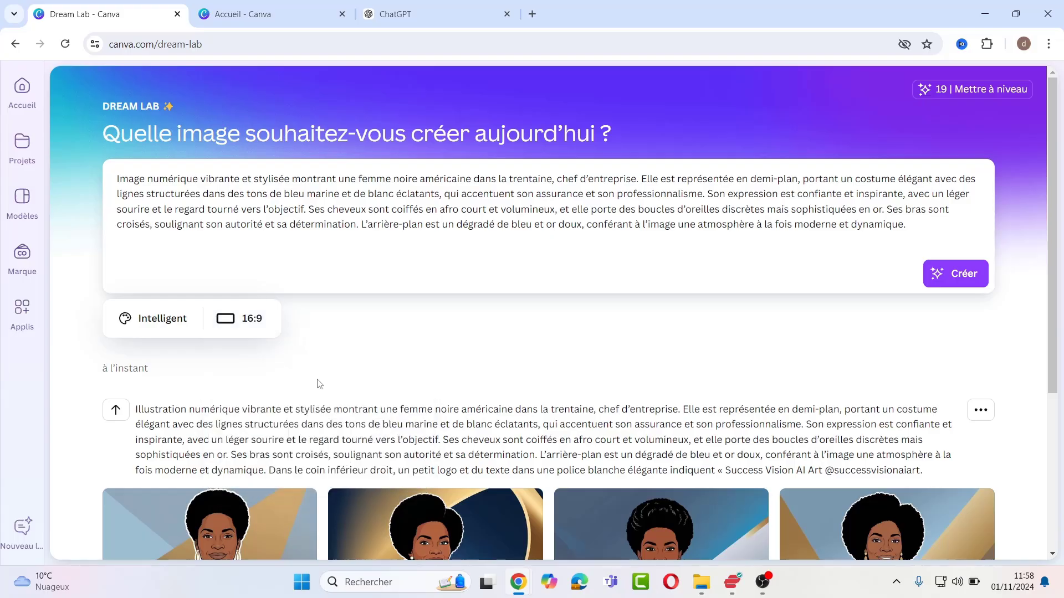
pyautogui.click(948, 275)
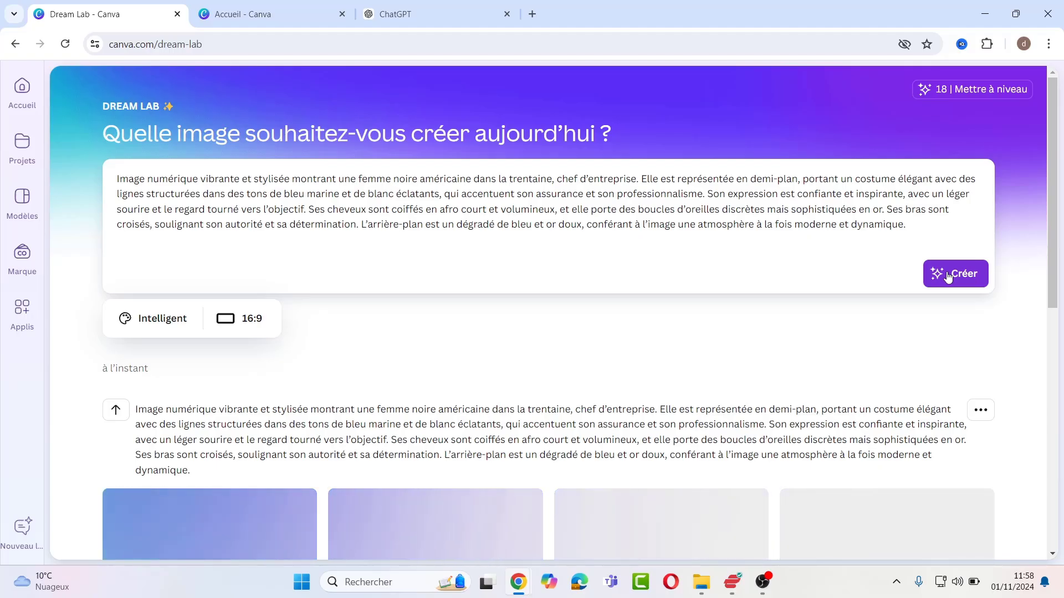
# Compare the 16:9 results with the earlier square ones and view the third 16:9 image enlarged
pyautogui.moveTo(1059, 237); pyautogui.dragTo(1059, 285)
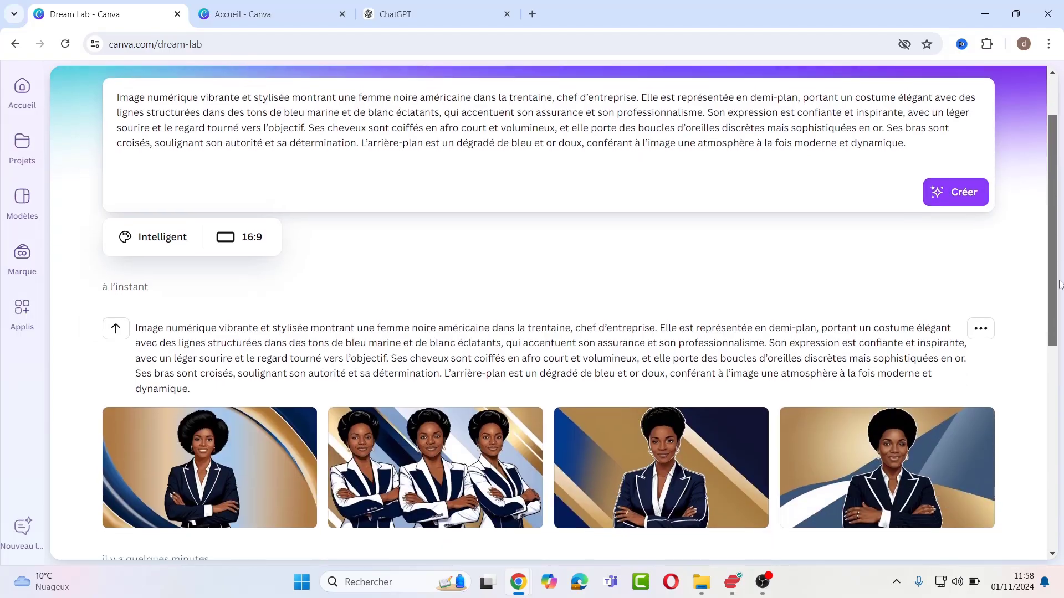
pyautogui.scroll(2, 1059, 284)
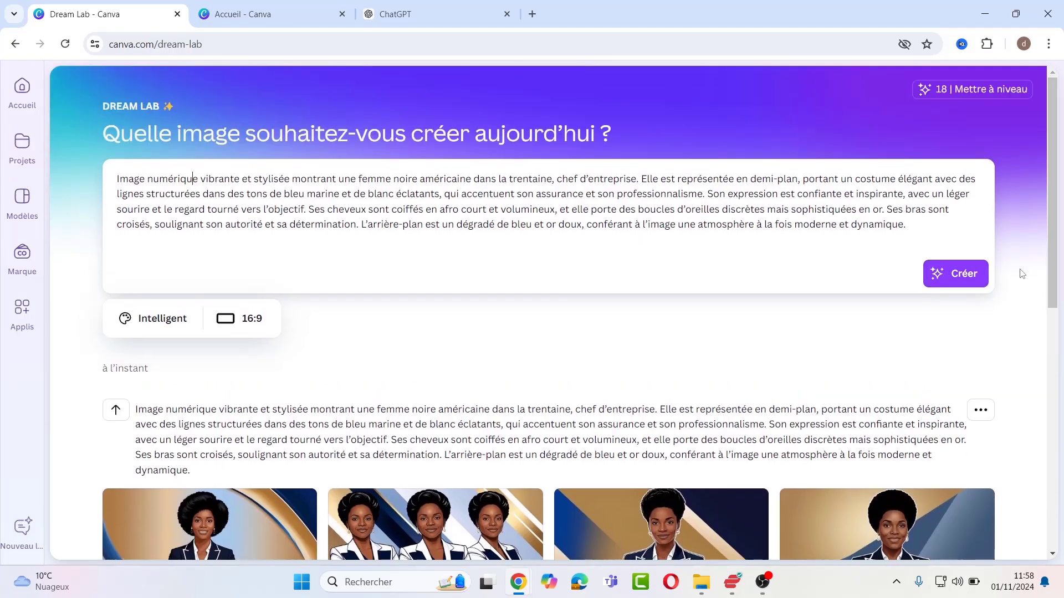
pyautogui.moveTo(1060, 211); pyautogui.dragTo(1054, 408)
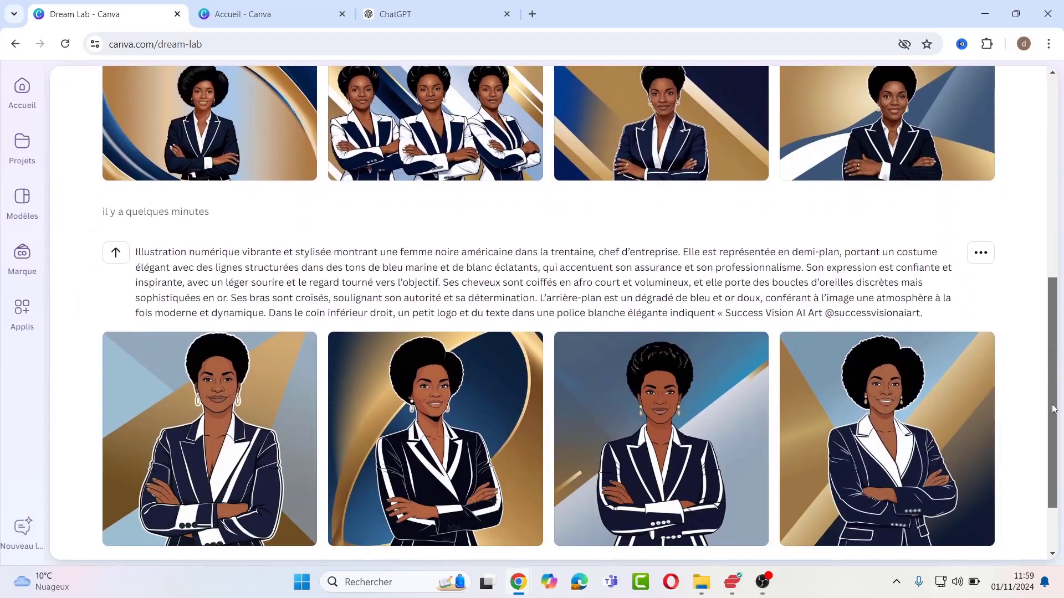
pyautogui.scroll(5, 1054, 409)
pyautogui.click(624, 304)
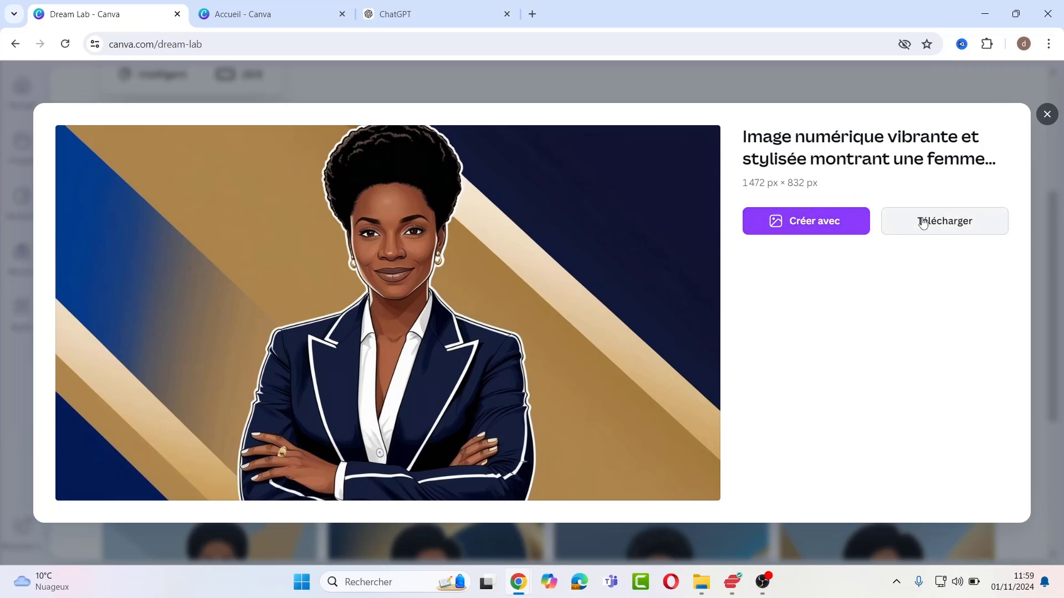
pyautogui.click(1047, 115)
# Generate new images with "numérique" replaced by "3d" in the prompt, the Créatif style and a 1:1 aspect ratio
pyautogui.scroll(5, 607, 163)
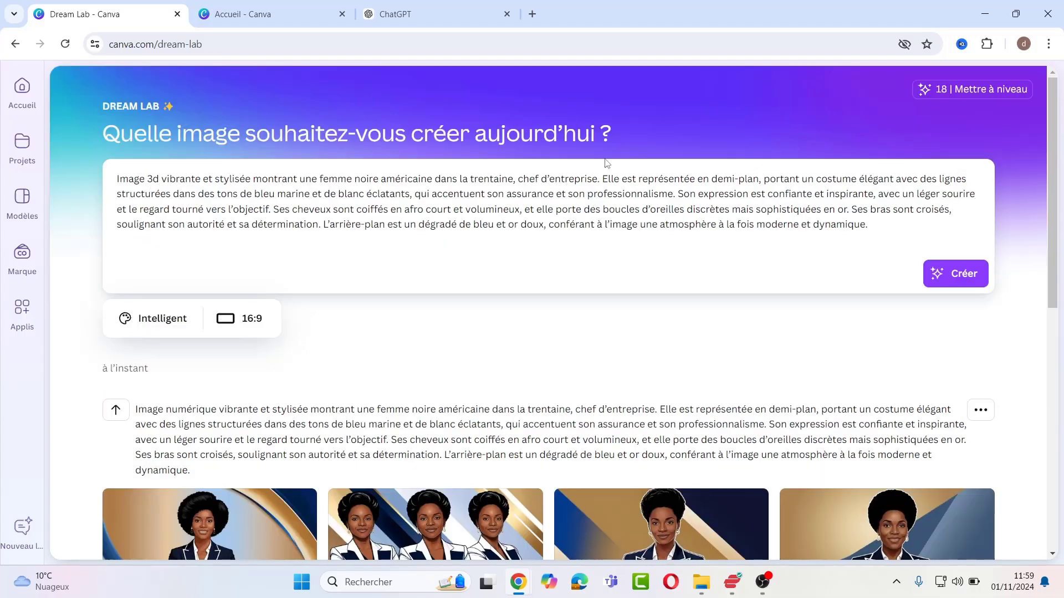
pyautogui.click(174, 330)
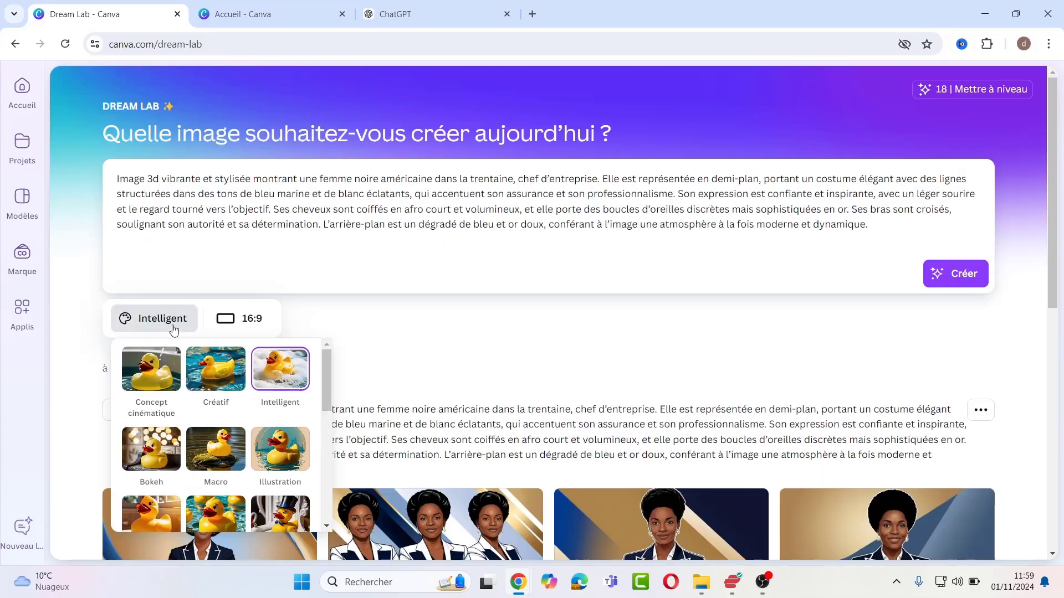
pyautogui.click(215, 382)
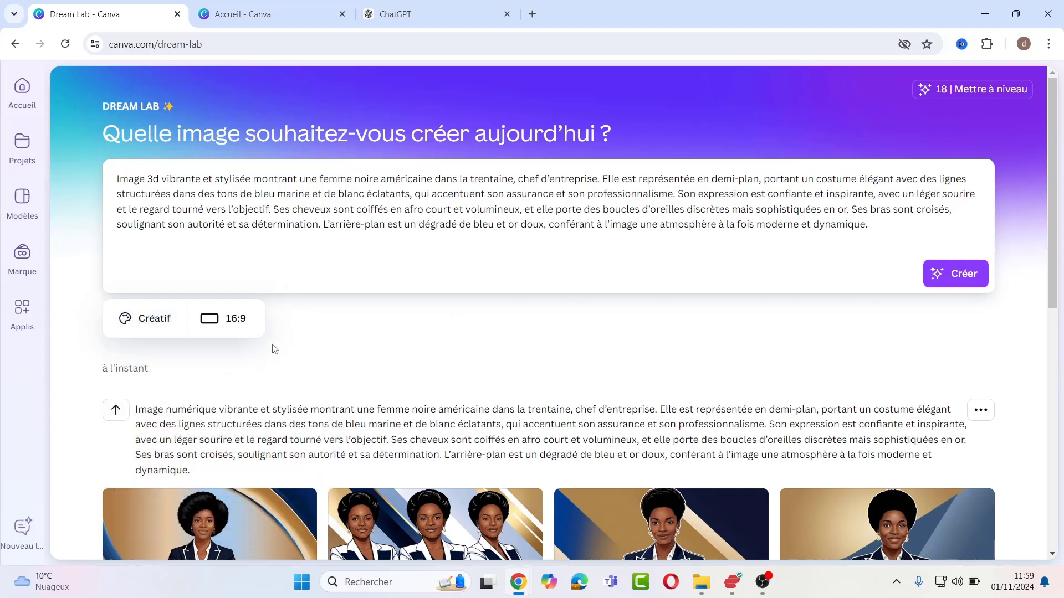
pyautogui.click(233, 321)
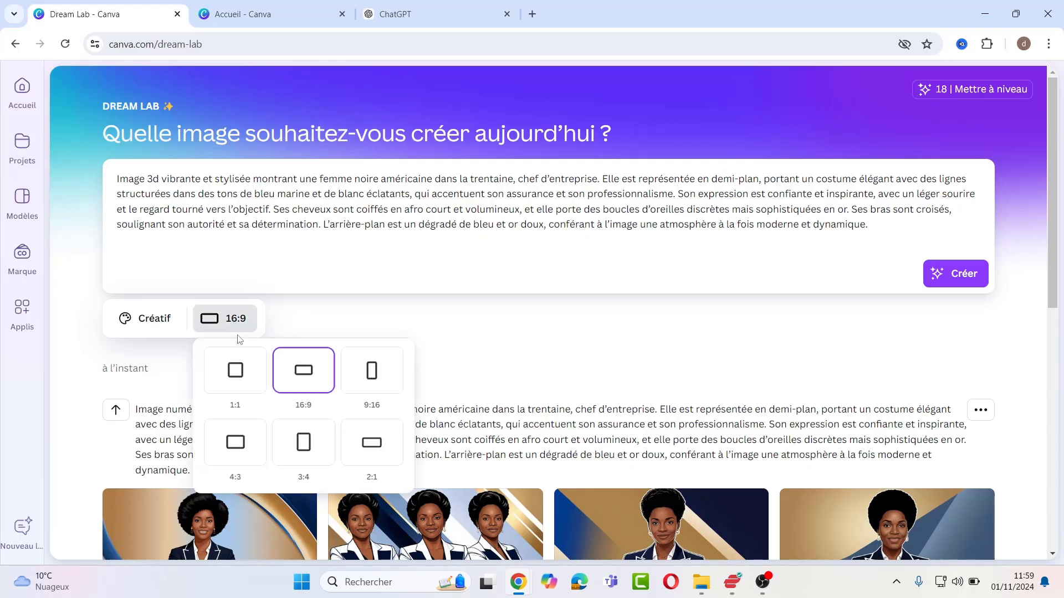
pyautogui.click(235, 370)
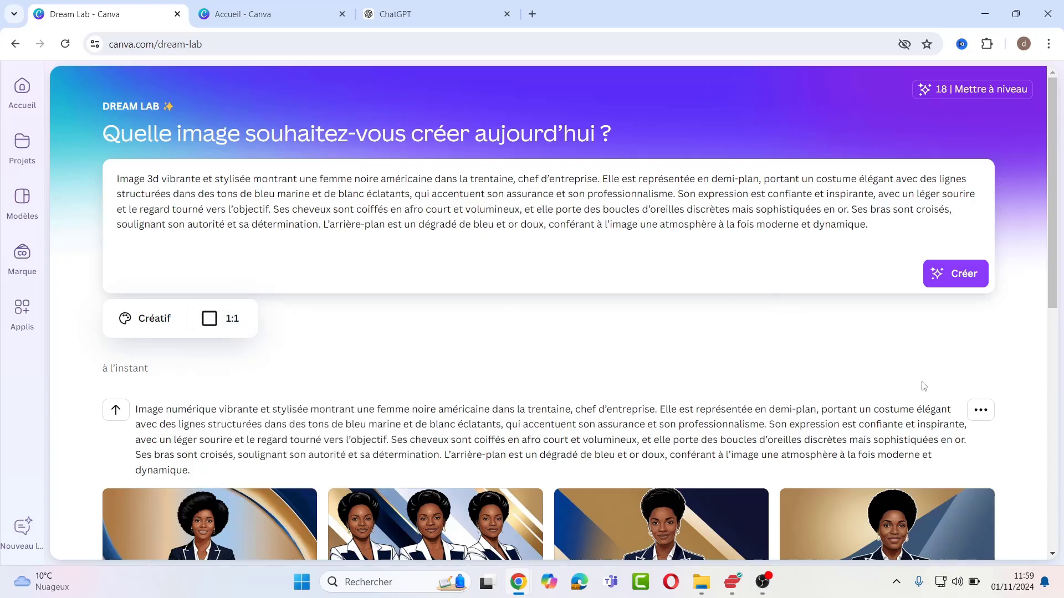
pyautogui.click(953, 279)
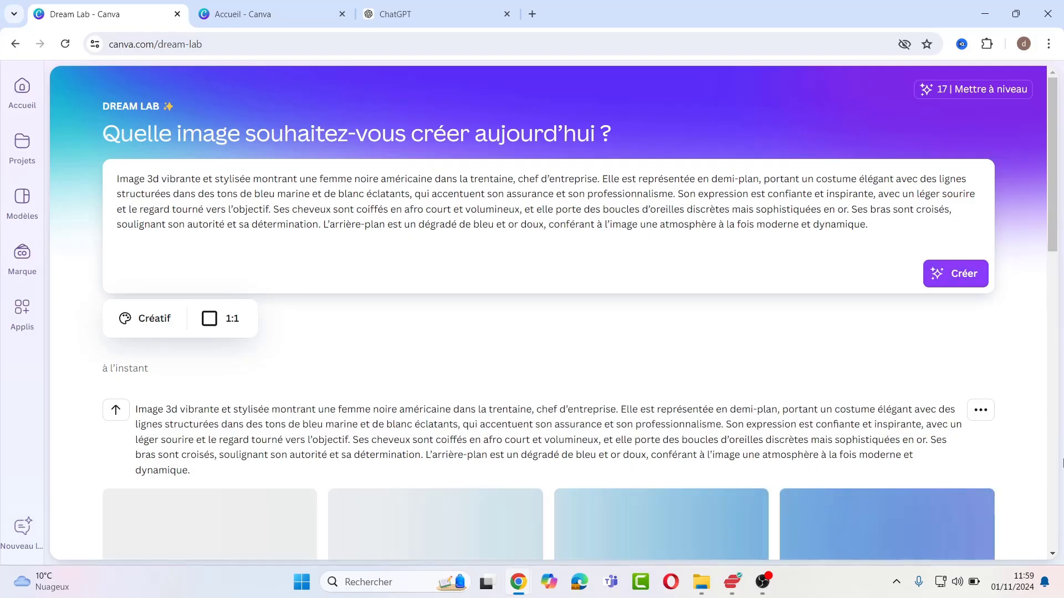
# Examine each of the four newly generated 3D businesswoman images enlarged, one after another
pyautogui.scroll(-3, 1053, 554)
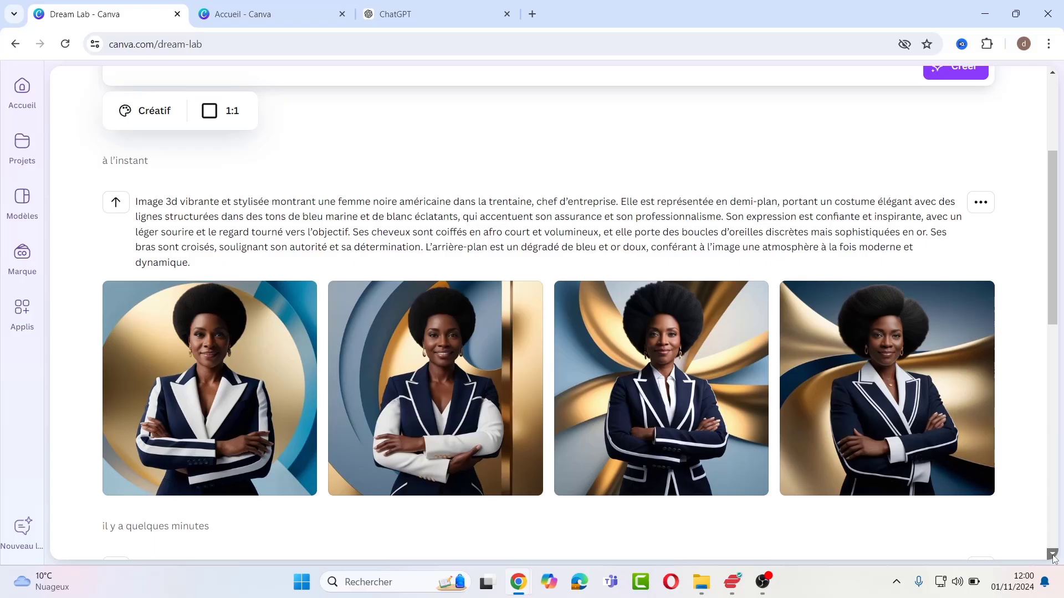
pyautogui.scroll(-4, 1054, 557)
pyautogui.click(217, 128)
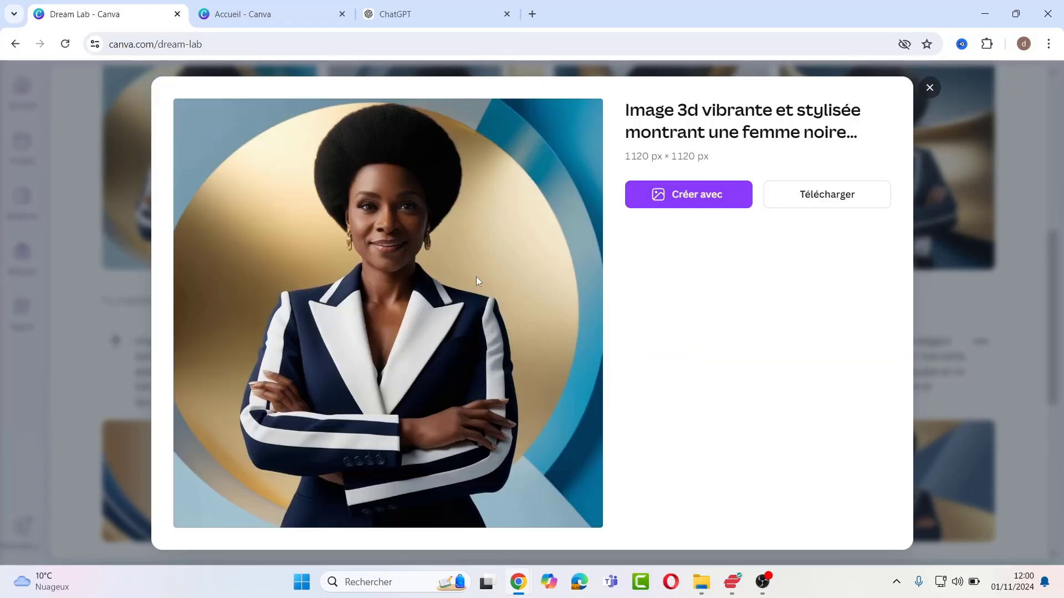
pyautogui.click(929, 88)
pyautogui.click(427, 149)
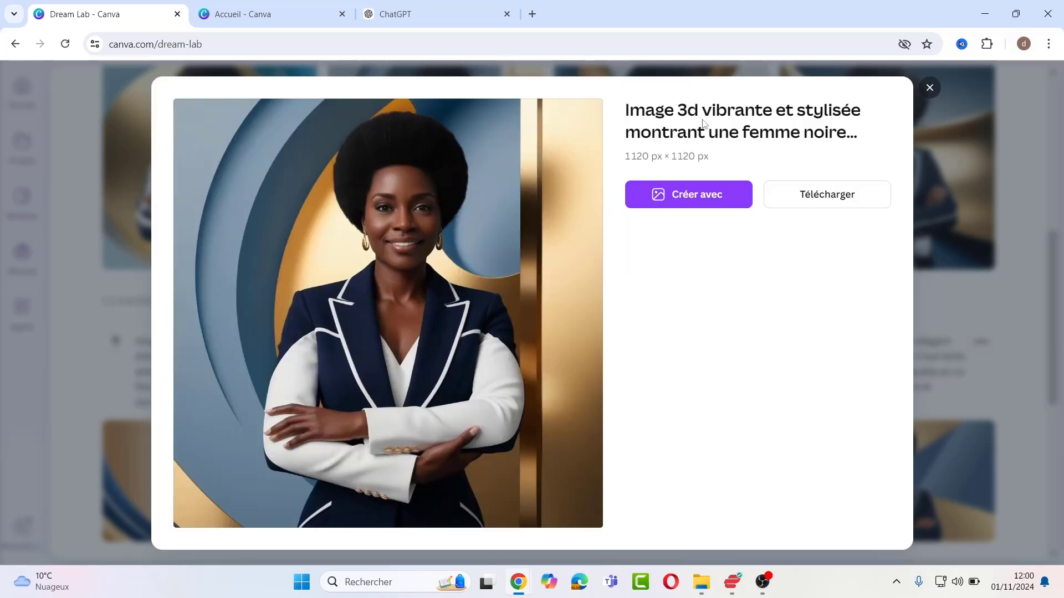
pyautogui.click(931, 92)
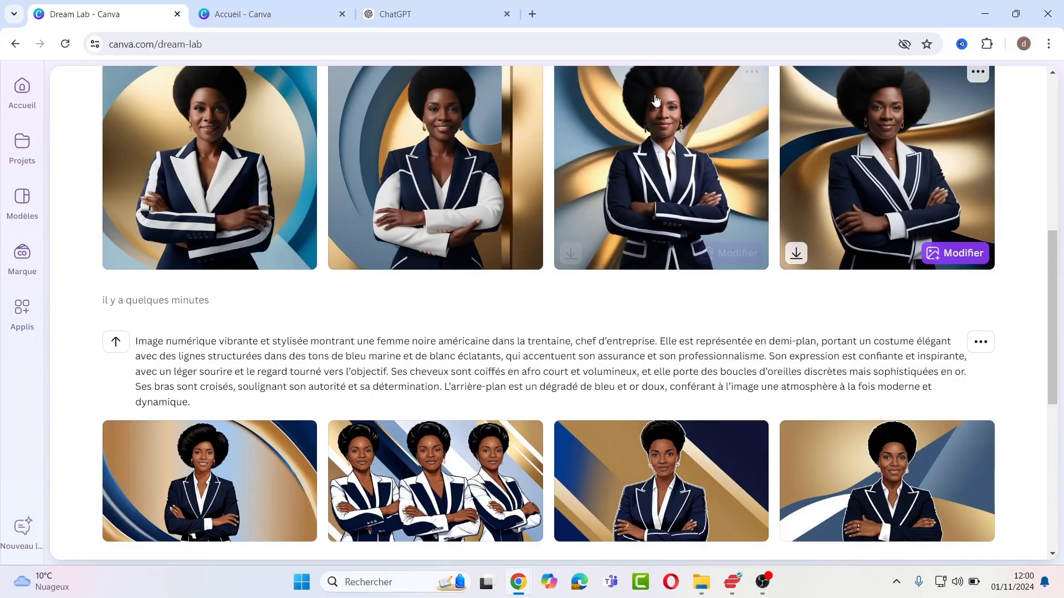
pyautogui.click(669, 133)
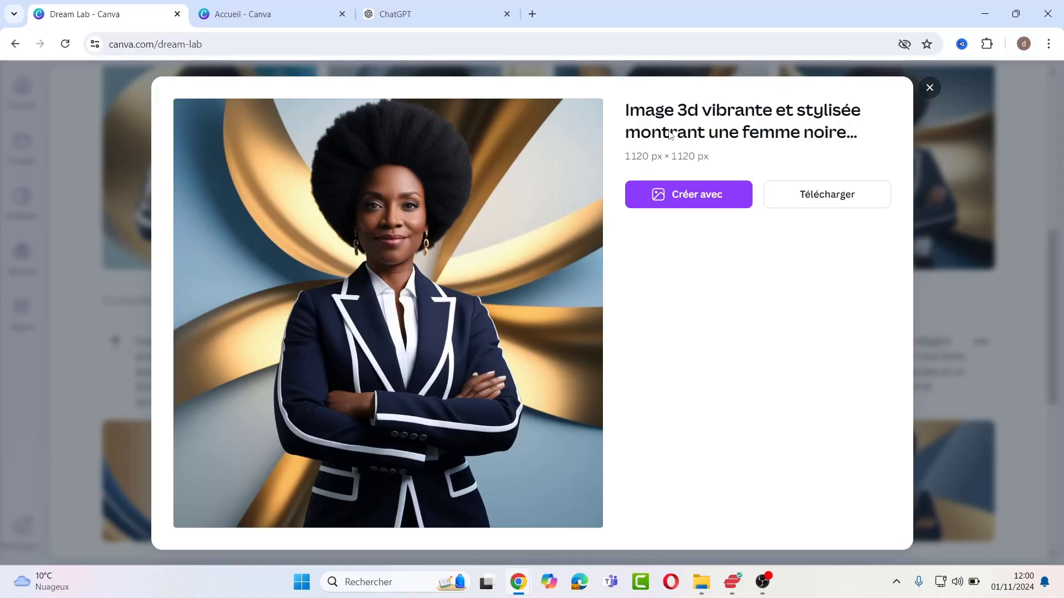
pyautogui.click(930, 88)
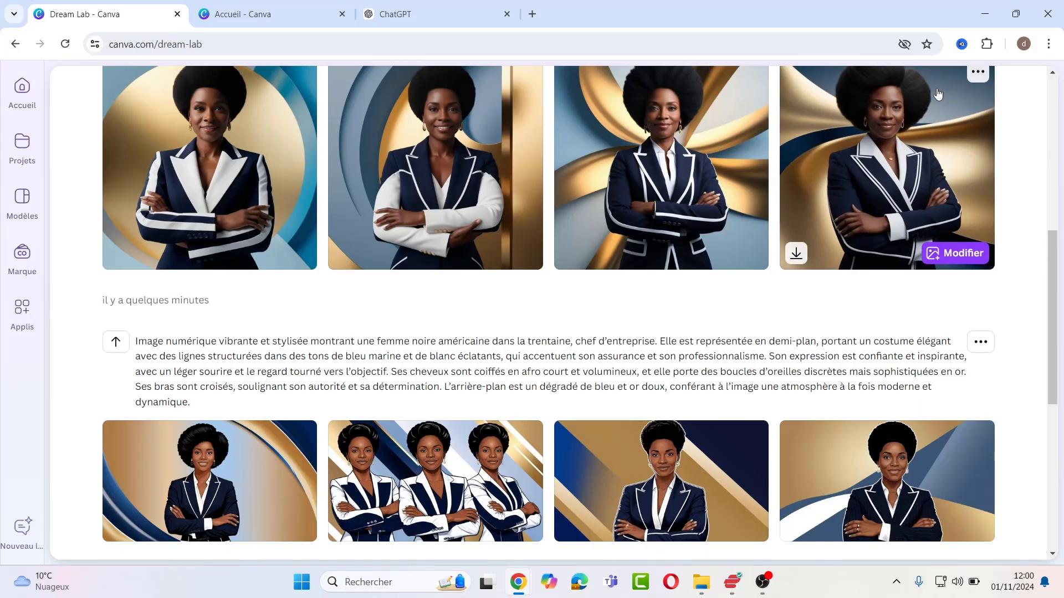
pyautogui.click(933, 131)
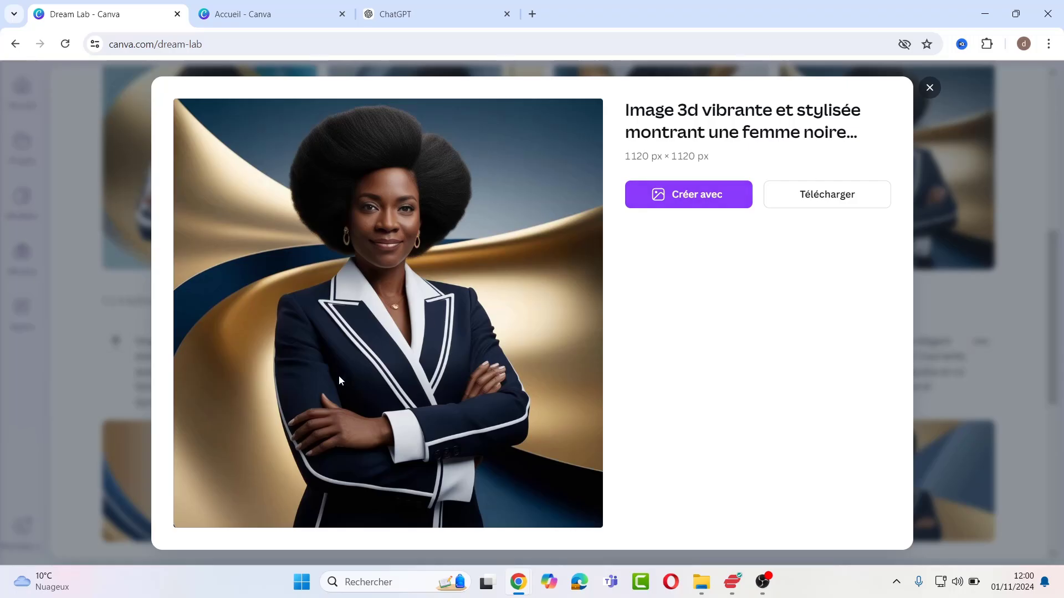
pyautogui.press('Escape')
# Replace the whole image description with "ruche d'abeille"
pyautogui.tripleClick(193, 179)
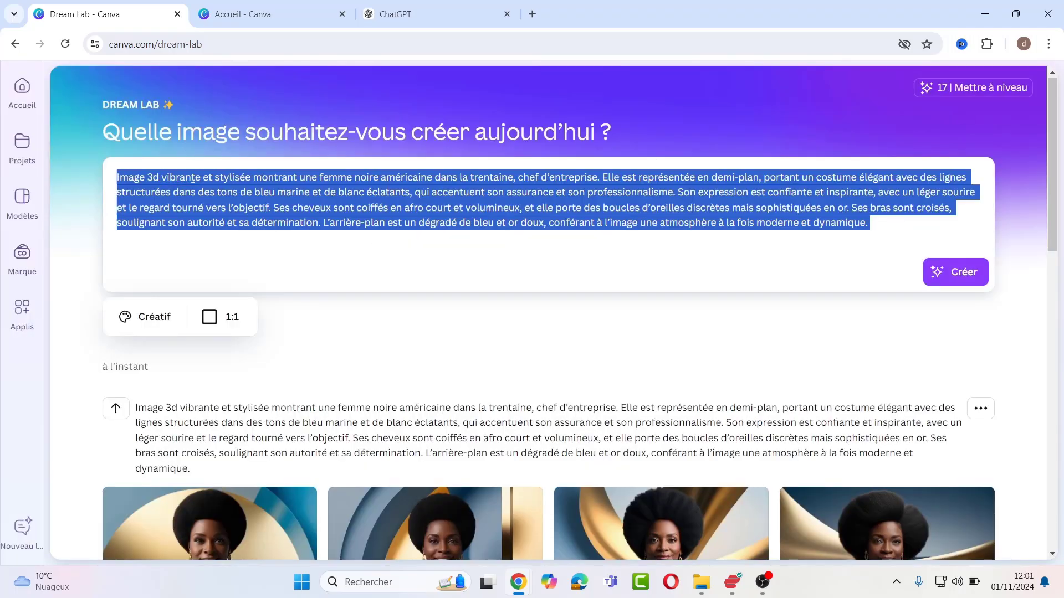
pyautogui.press('BackSpace')
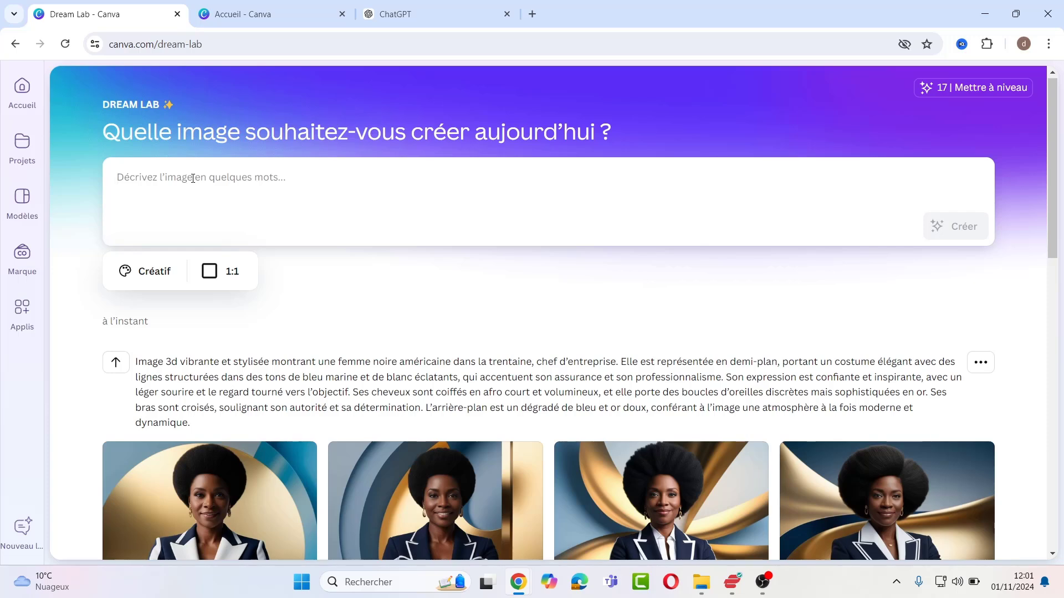
pyautogui.write('ruche ')
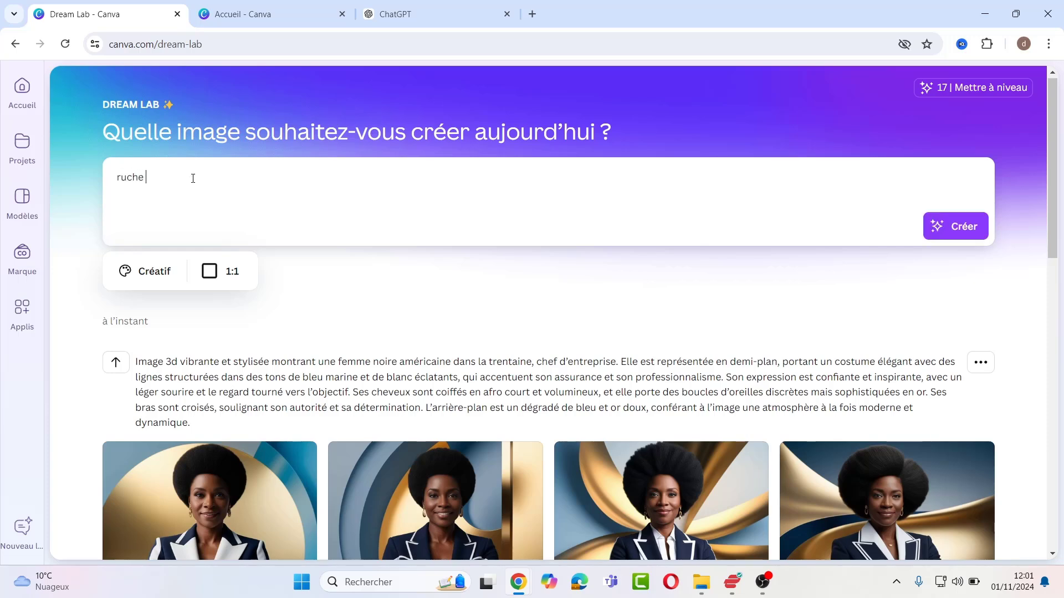
pyautogui.write("d'abeille")
# Generate the beehive images in the Macro style with a 4:3 aspect ratio and view the results
pyautogui.click(154, 277)
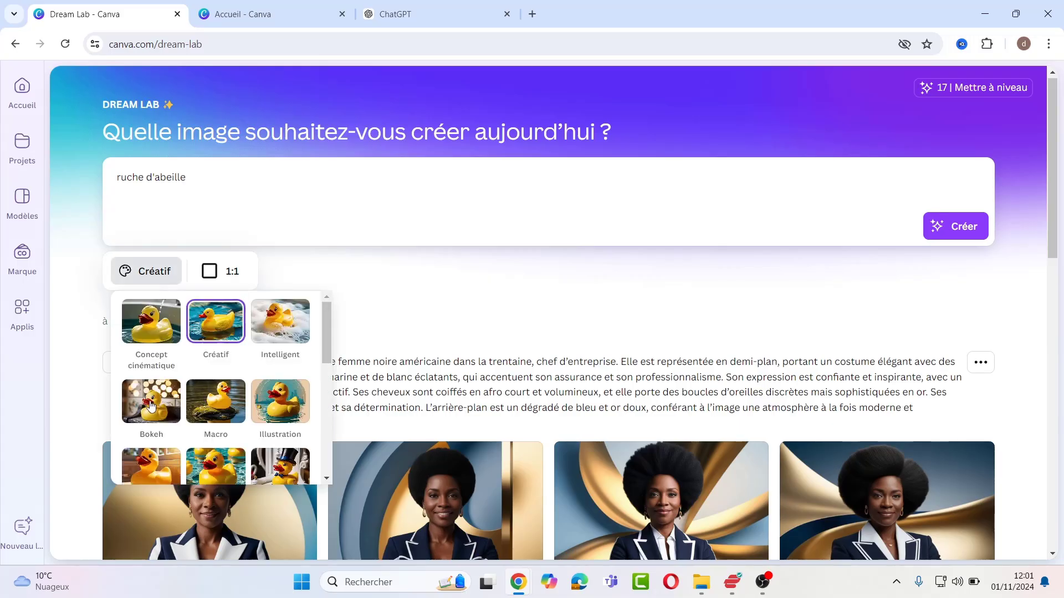
pyautogui.click(210, 404)
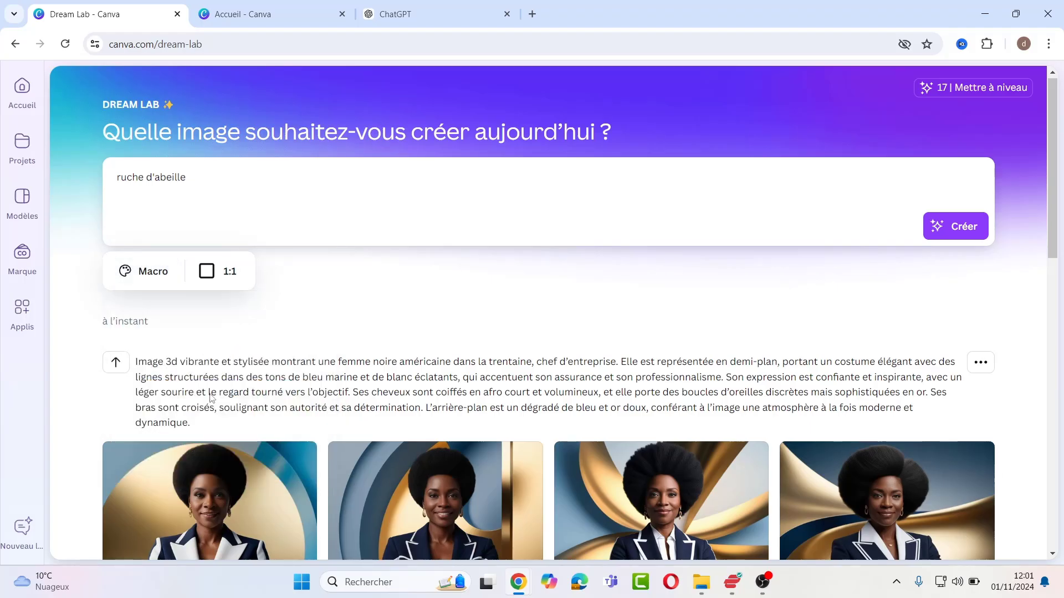
pyautogui.click(230, 275)
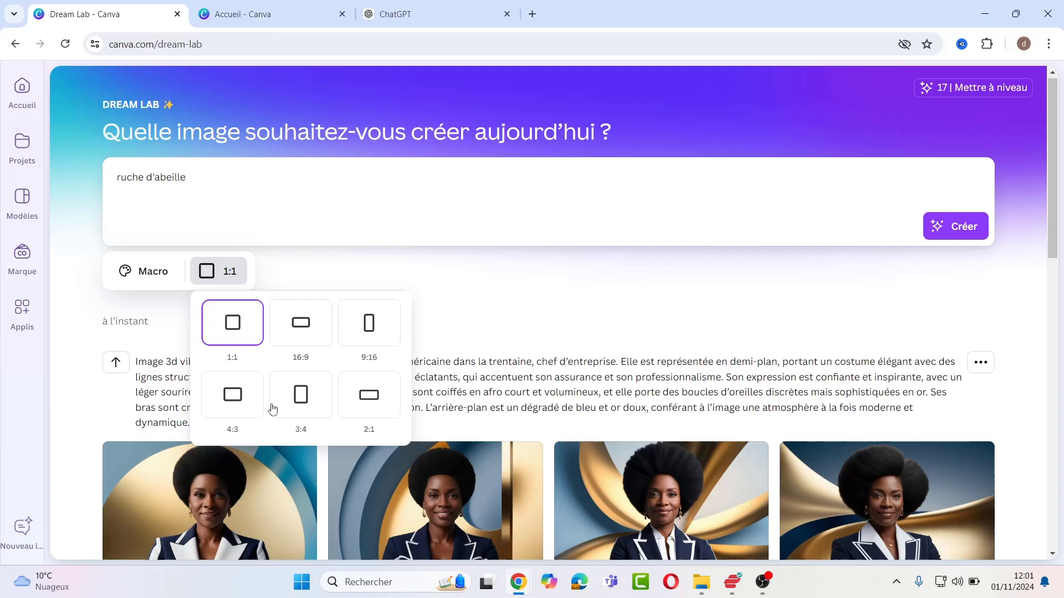
pyautogui.click(233, 400)
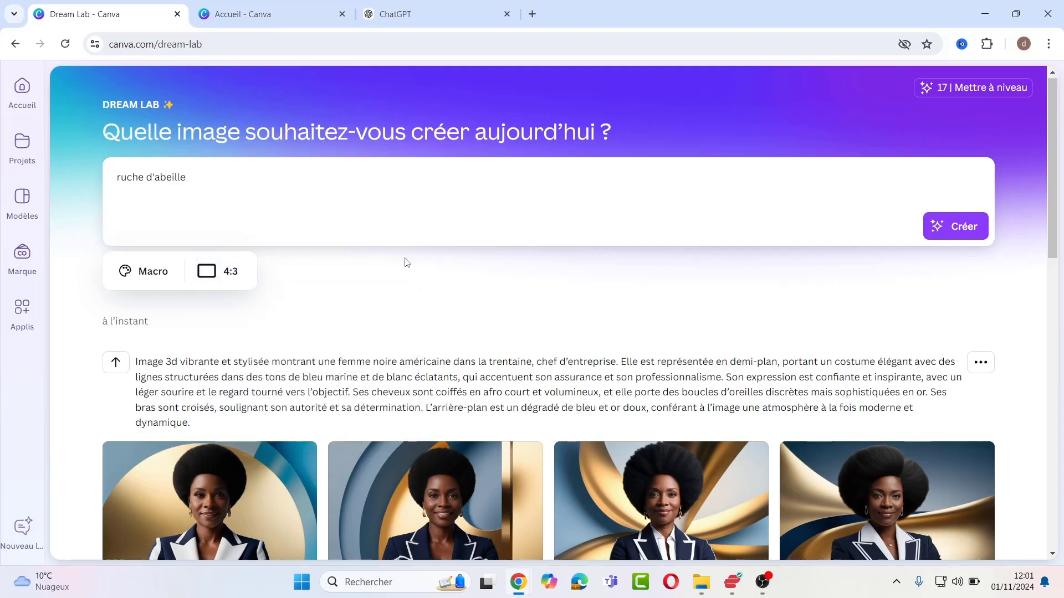
pyautogui.click(953, 228)
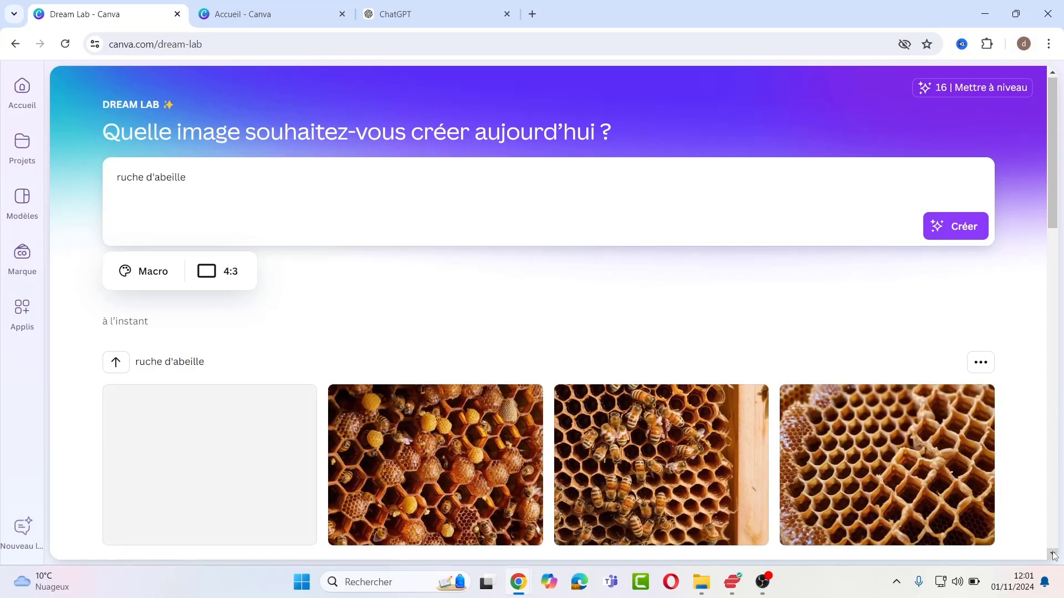
pyautogui.click(1053, 555)
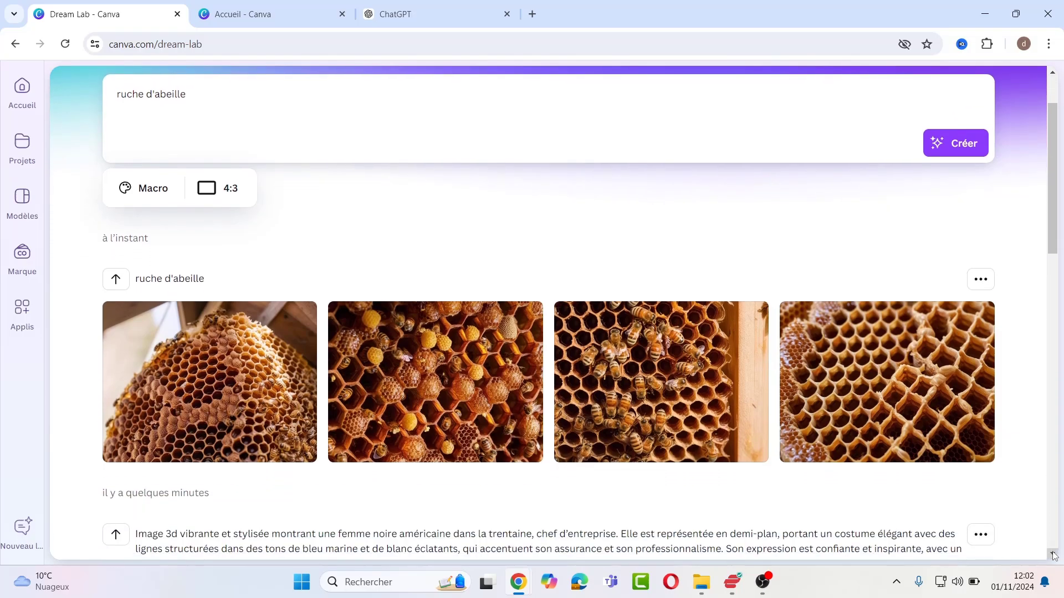
# Examine each of the four generated beehive images enlarged, one after another
pyautogui.scroll(-2, 388, 388)
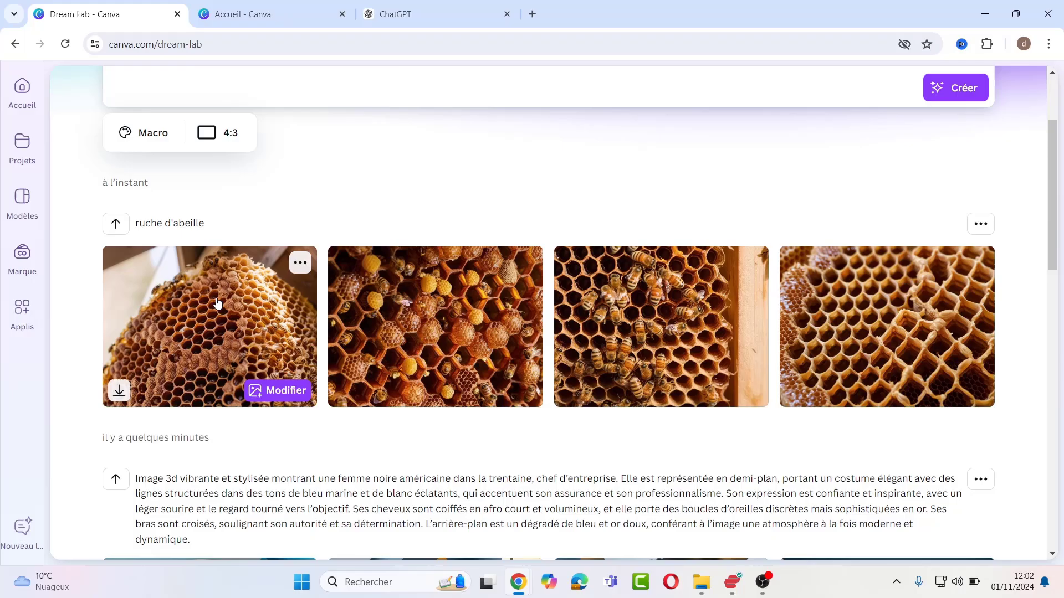
pyautogui.click(216, 302)
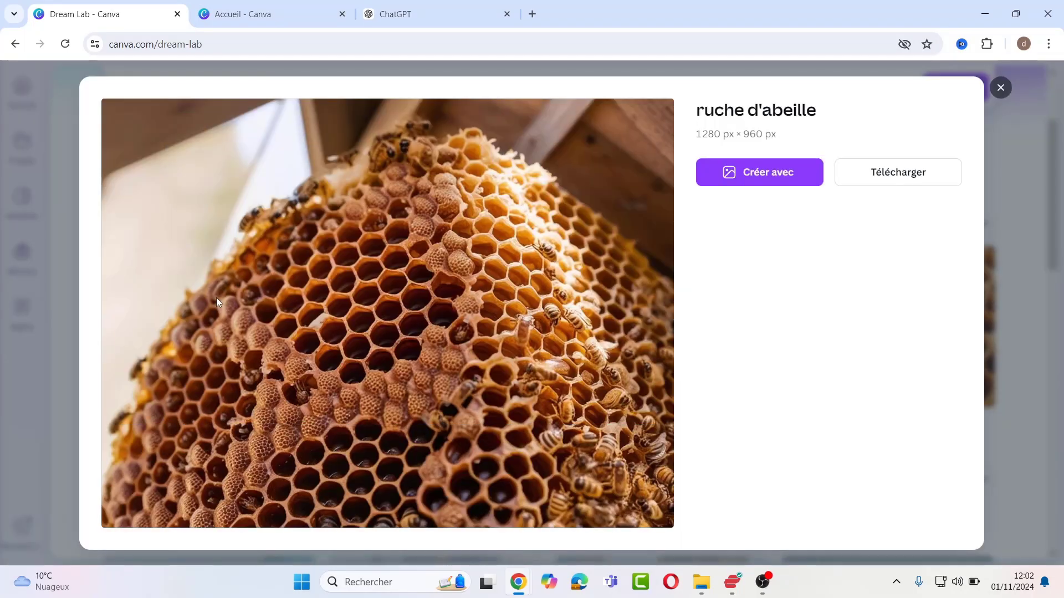
pyautogui.click(999, 90)
pyautogui.click(455, 307)
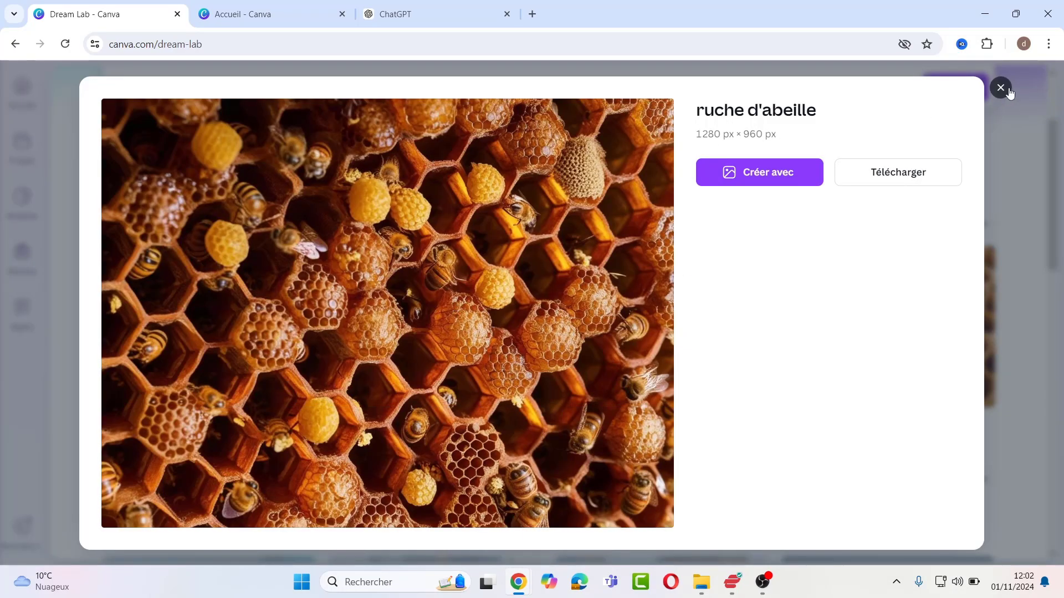
pyautogui.click(1000, 88)
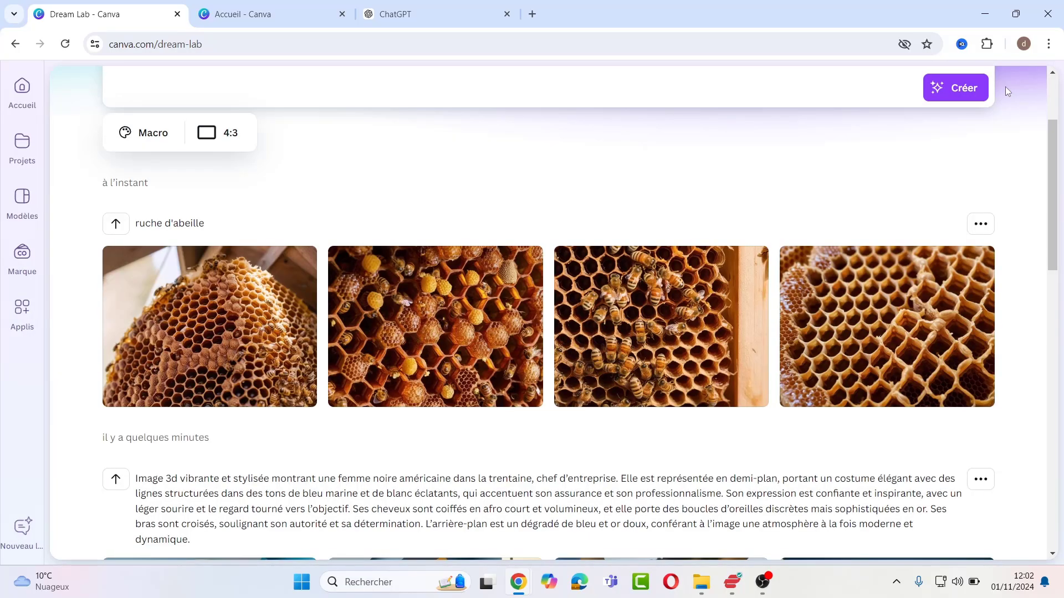
pyautogui.click(665, 352)
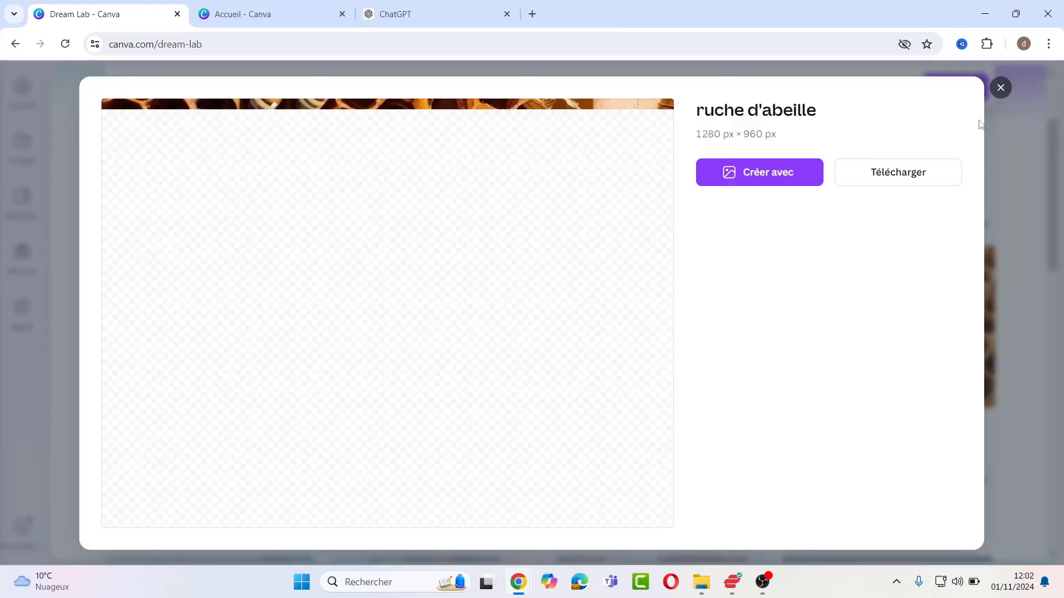
pyautogui.click(1001, 88)
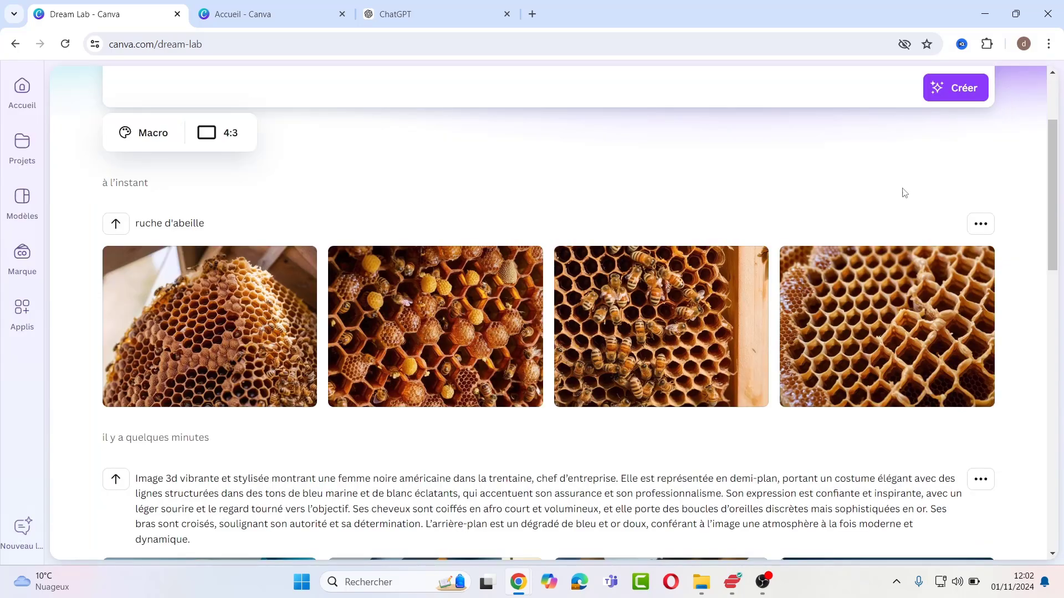
pyautogui.click(880, 327)
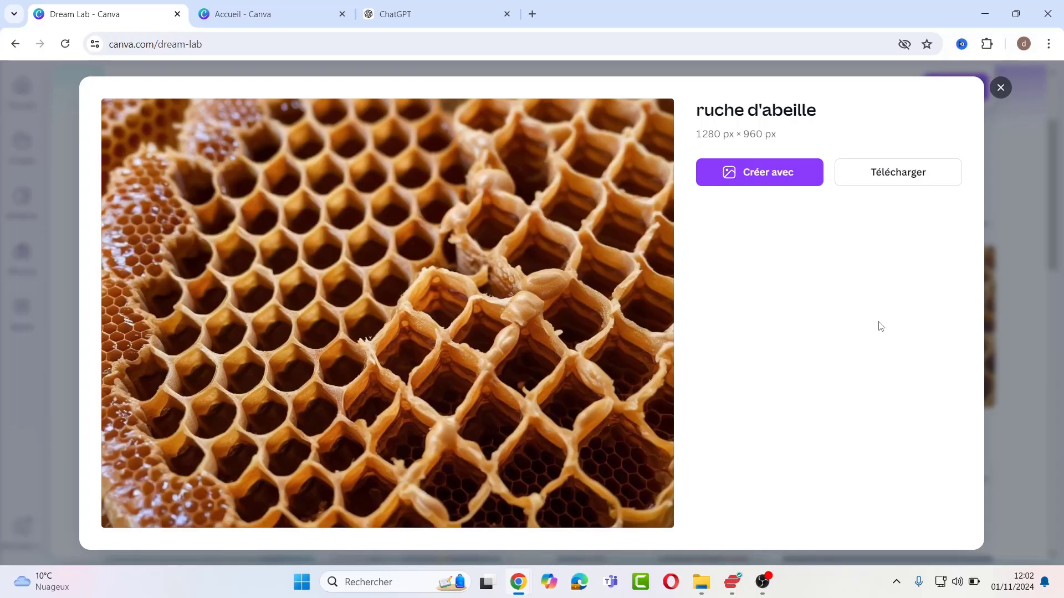
pyautogui.click(1000, 87)
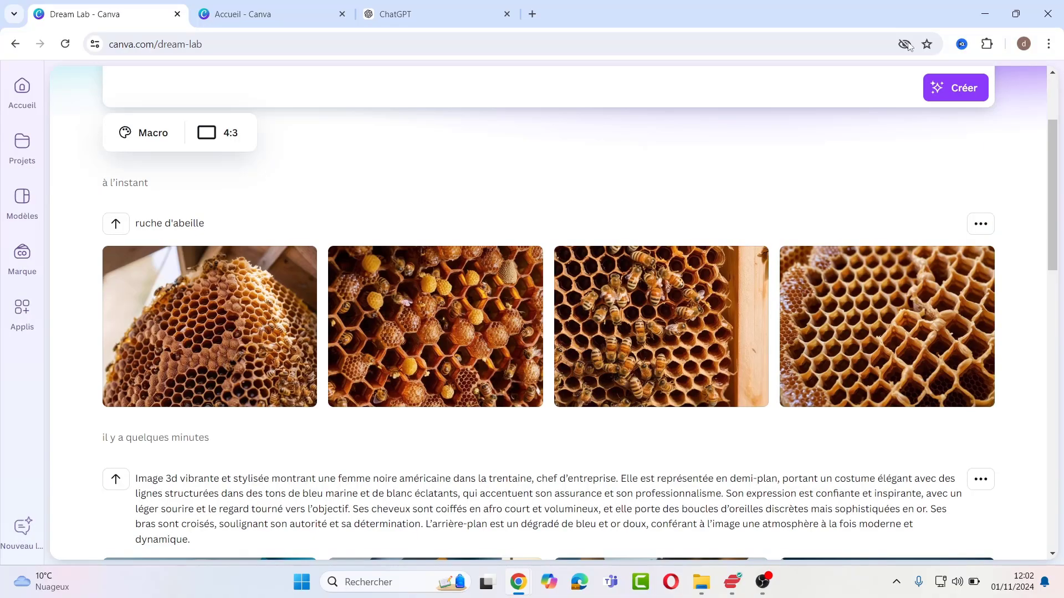
# Switch to the ChatGPT conversation and request an image prompt for "Un vendeur ambulant dans les feux de cotonou"
pyautogui.click(416, 10)
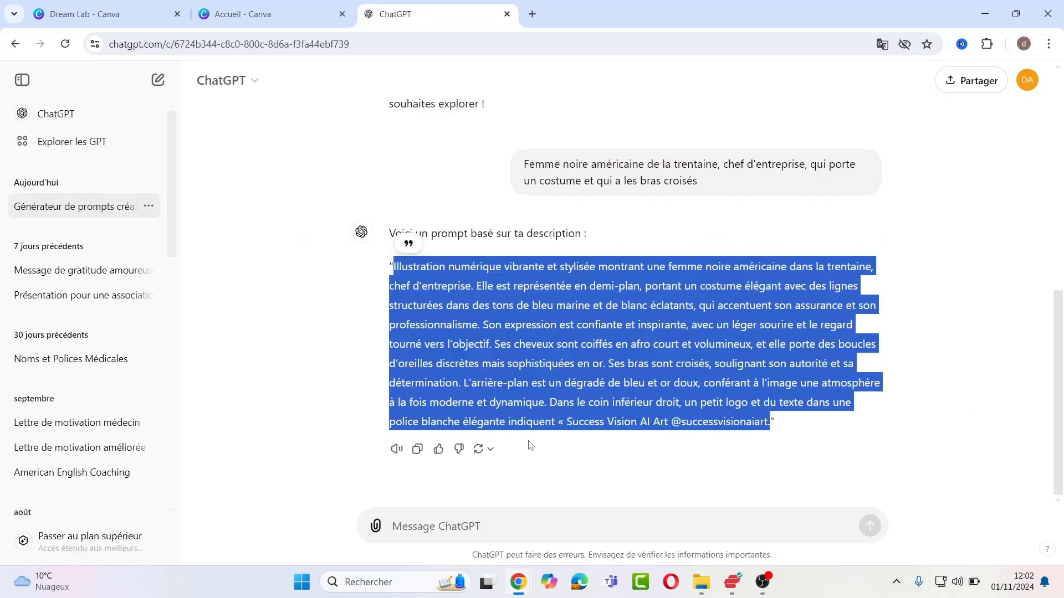
pyautogui.click(415, 523)
pyautogui.write('Un vendeu')
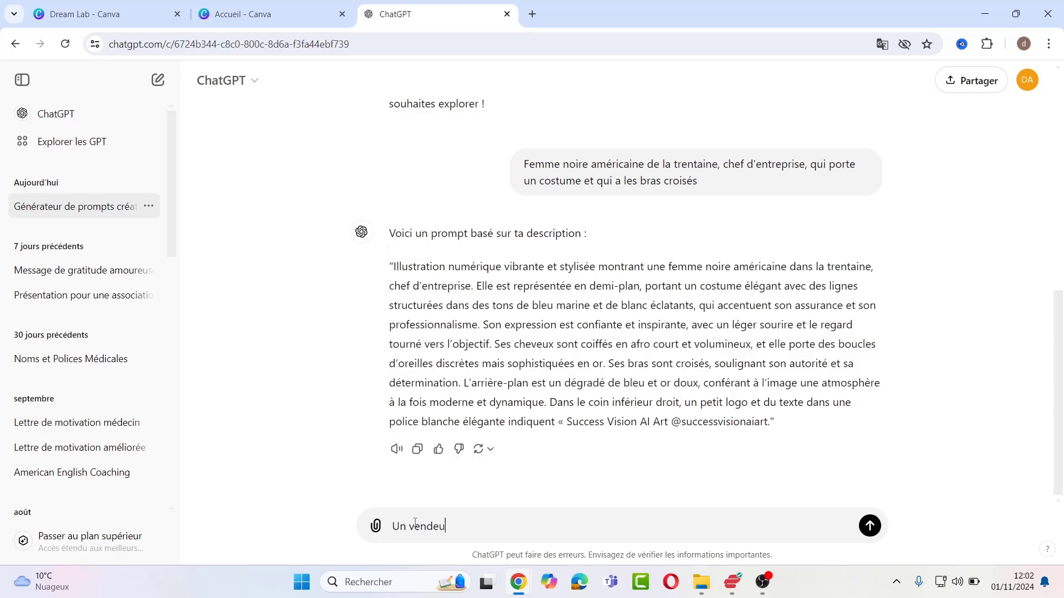
pyautogui.write('r ambulant dans les feu')
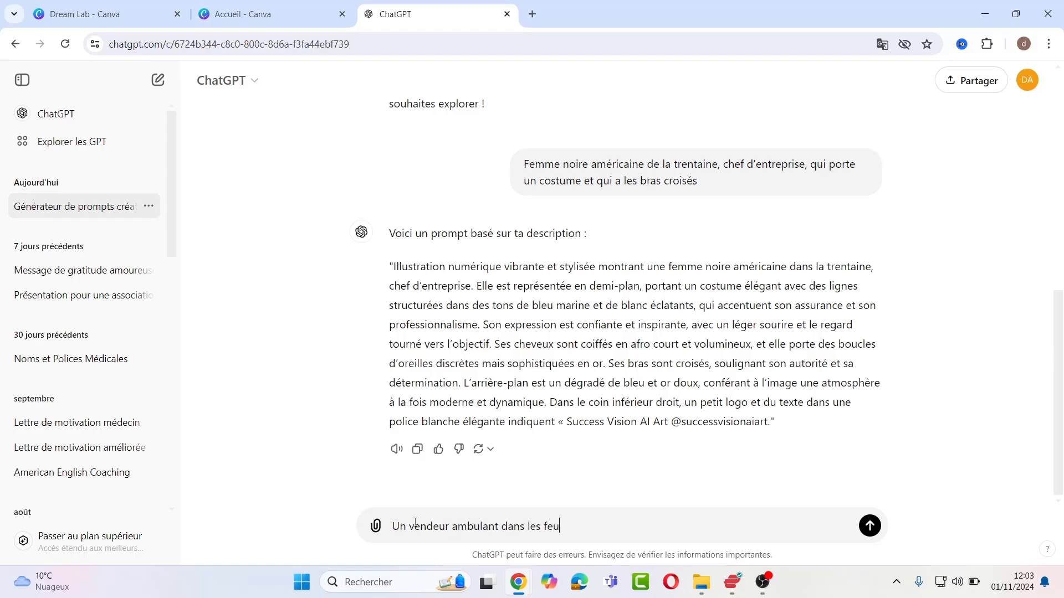
pyautogui.write('x de cotonou')
pyautogui.click(874, 528)
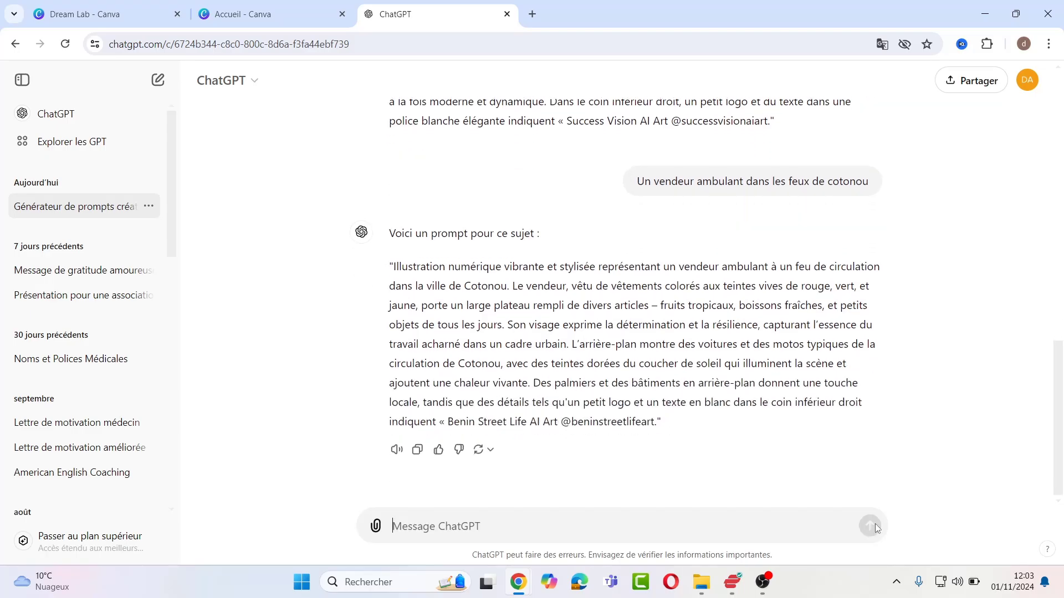
# Copy ChatGPT's street vendor prompt without its outer quotation marks and replace the Dream Lab image description with it
pyautogui.moveTo(393, 267); pyautogui.dragTo(657, 420)
pyautogui.click(112, 15)
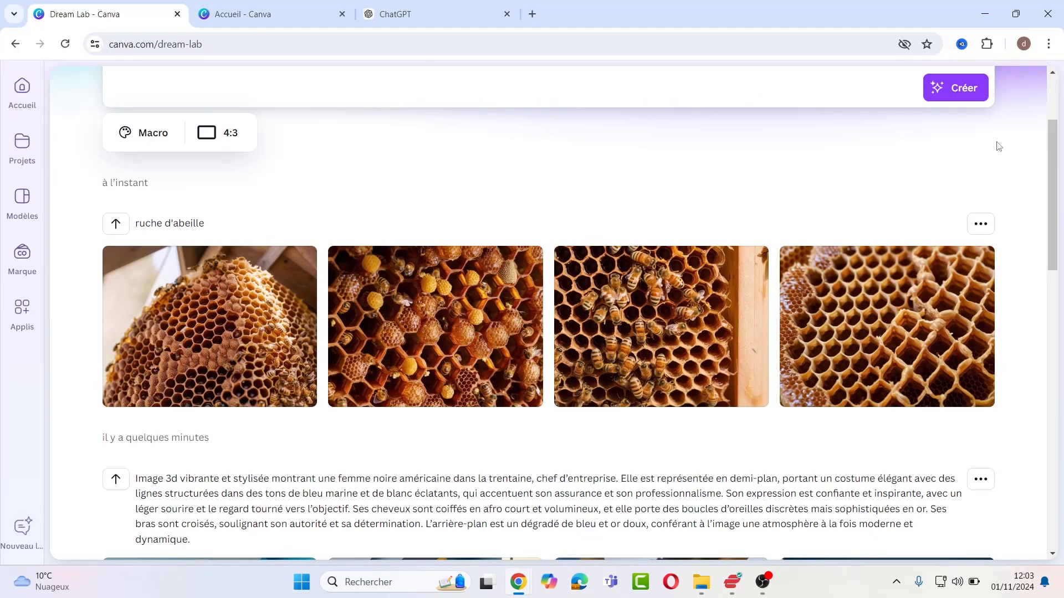
pyautogui.scroll(3, 349, 78)
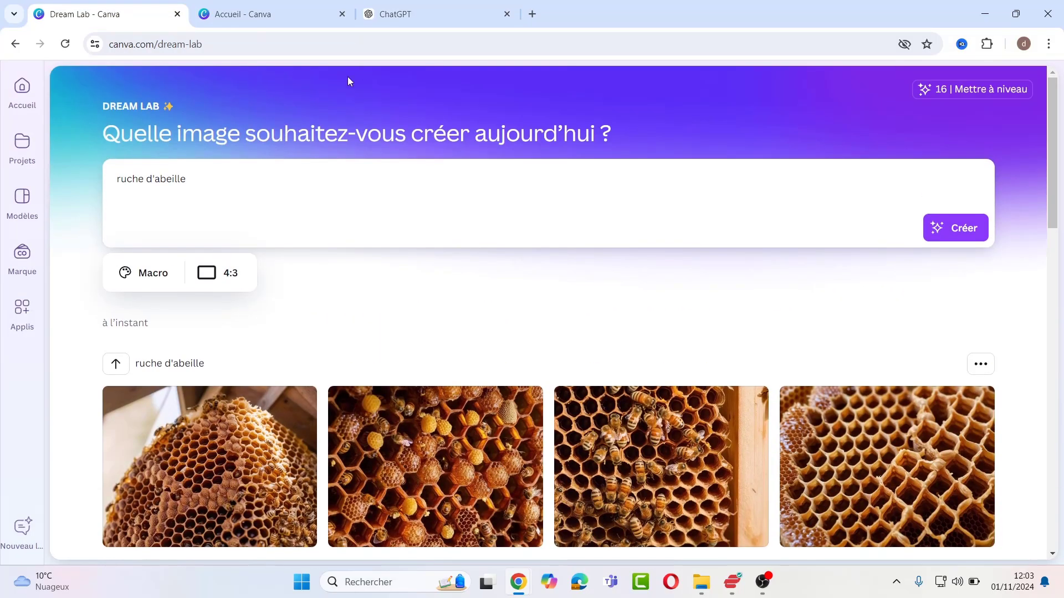
pyautogui.tripleClick(184, 186)
pyautogui.press('BackSpace')
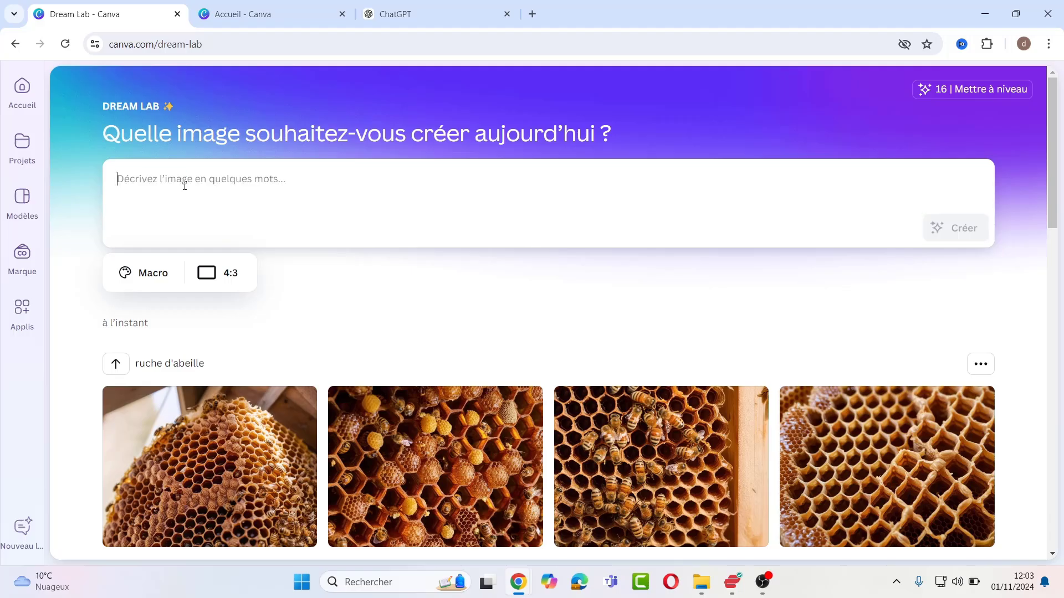
pyautogui.write('Illustration numérique vibrante et stylisée représentant un vendeur ambulant à un feu de circulation dans la ville de Cotonou. Le vendeur, vêtu de vêtements colorés aux teintes vives de rouge, vert, et jaune, porte un large plateau rempli de divers articles – fruits tropicaux, boissons fraîches, et petits objets de tous les jours. Son visage exprime la détermination et la résilience, capturant l’essence du travail acharné dans un cadre urbain. L’arrière-plan montre des voitures et des motos typiques de la circulation de Cotonou, avec des teintes dorées du coucher de soleil qui illuminent la scène et ajoutent une chaleur vivante. Des palmiers et des bâtiments en arrière-plan donnent une touche locale, tandis que des détails tels qu\'un petit logo et un texte en blanc dans le coin inférieur droit indiquant  "Benin Street Life AI Art @beninstreetlifeart".')
# Change the style from Macro to Aucun and generate the street vendor images
pyautogui.click(146, 333)
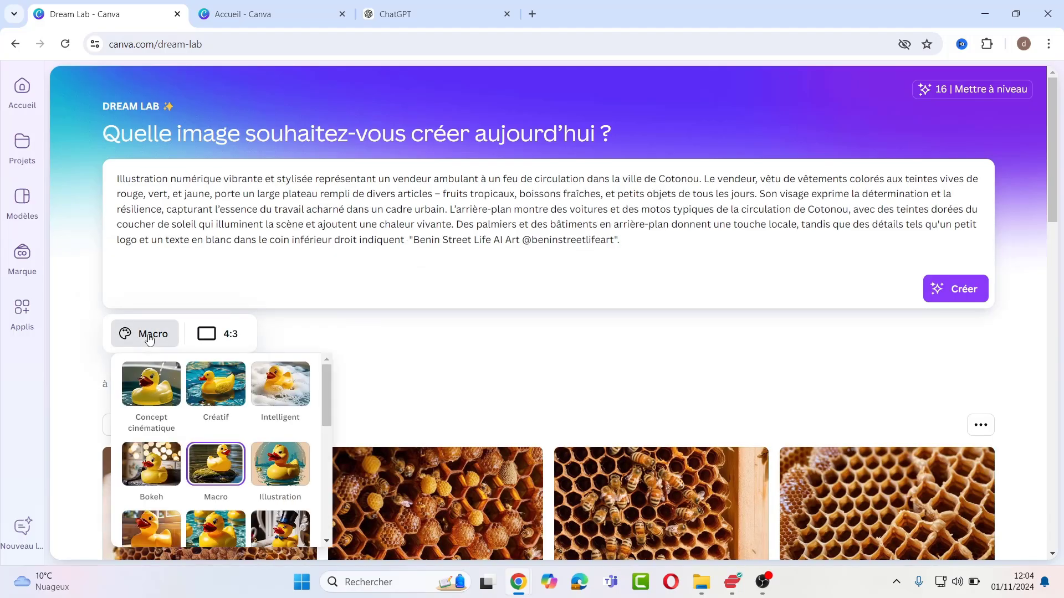
pyautogui.click(148, 375)
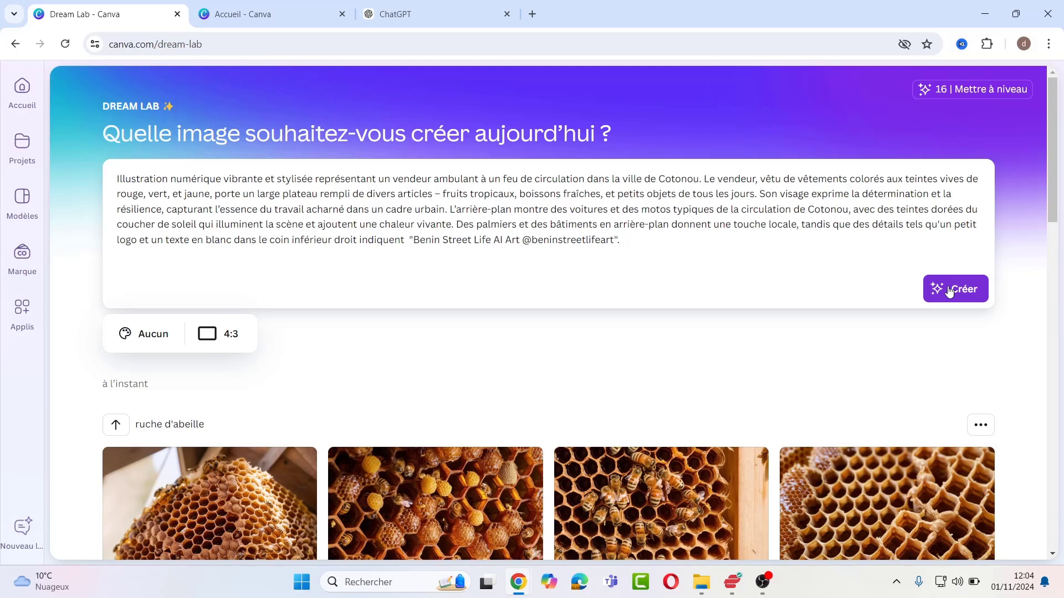
pyautogui.click(949, 292)
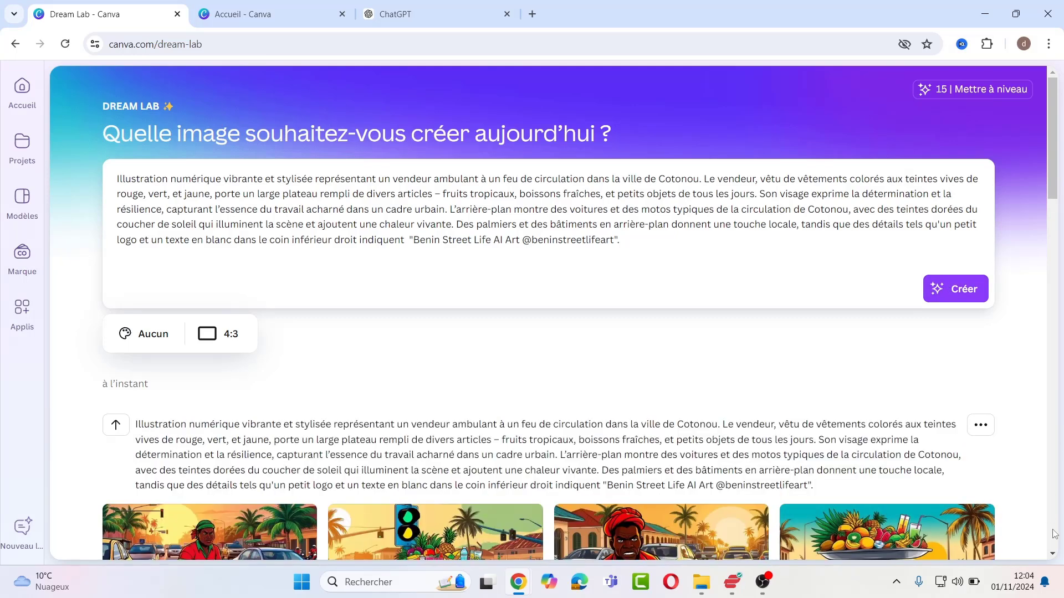
# Look over the generated street vendor illustrations and examine the first two enlarged
pyautogui.scroll(-3, 1054, 558)
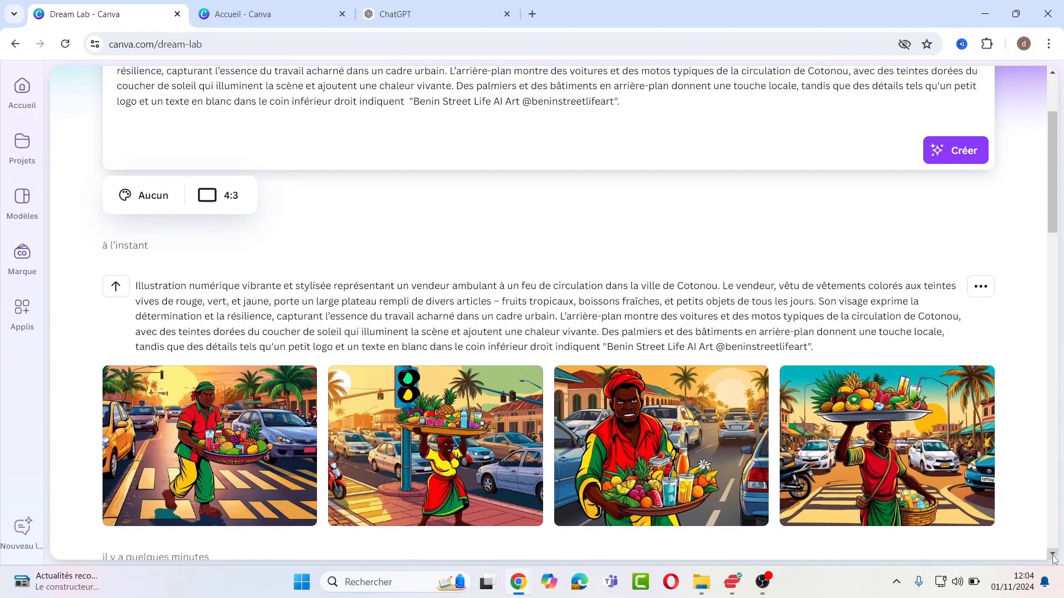
pyautogui.scroll(-1, 1054, 558)
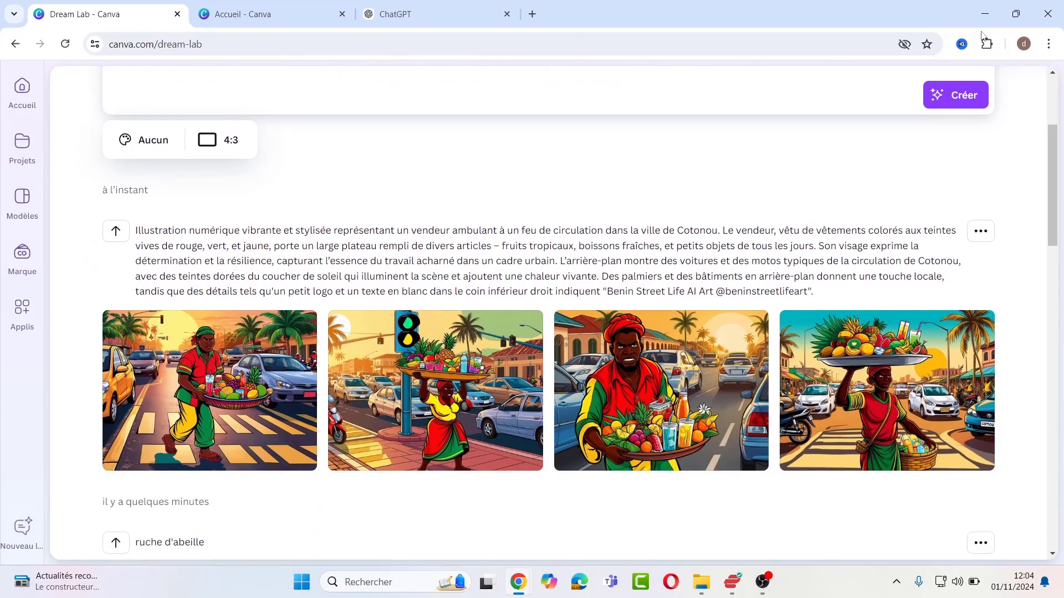
pyautogui.moveTo(760, 424)
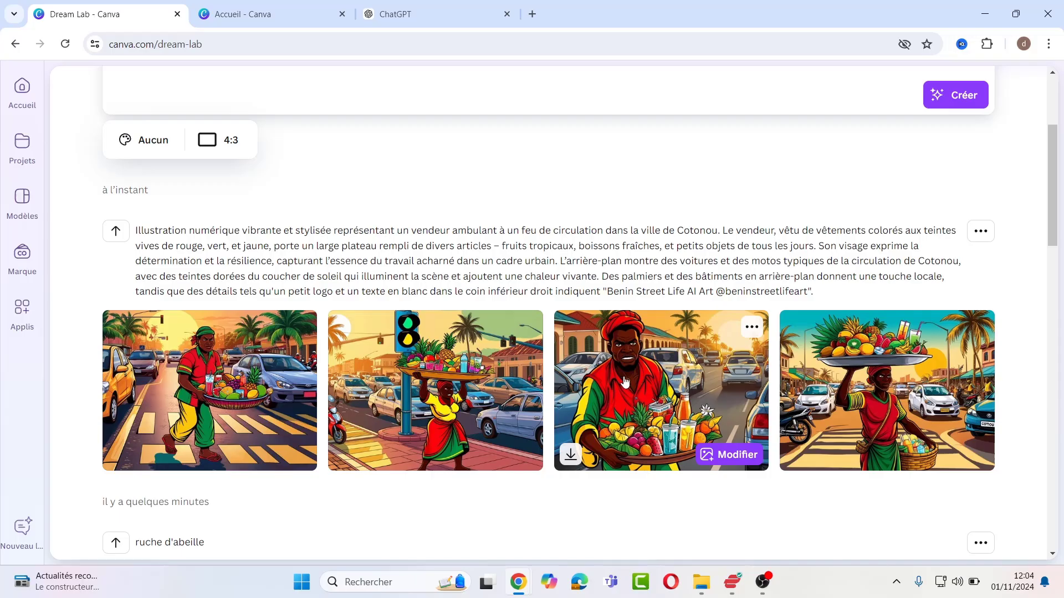
pyautogui.click(205, 383)
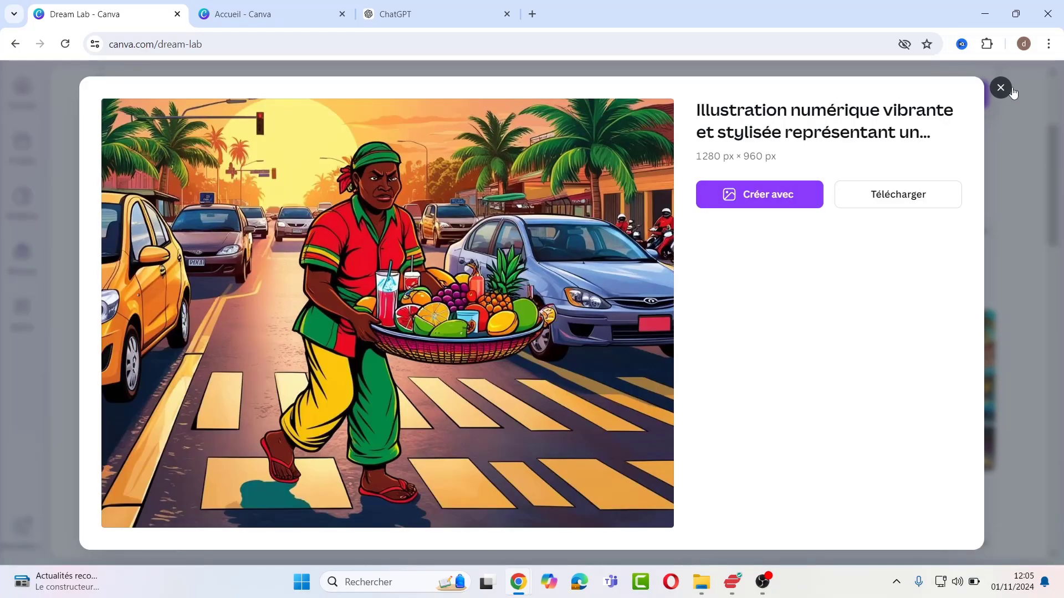
pyautogui.click(1010, 89)
pyautogui.click(374, 426)
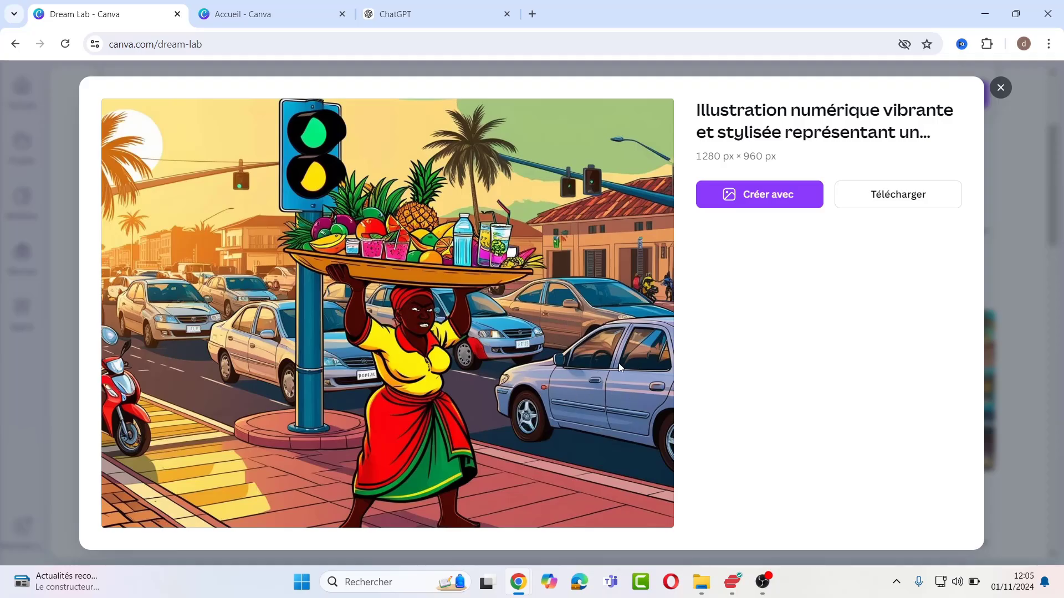
pyautogui.press('Escape')
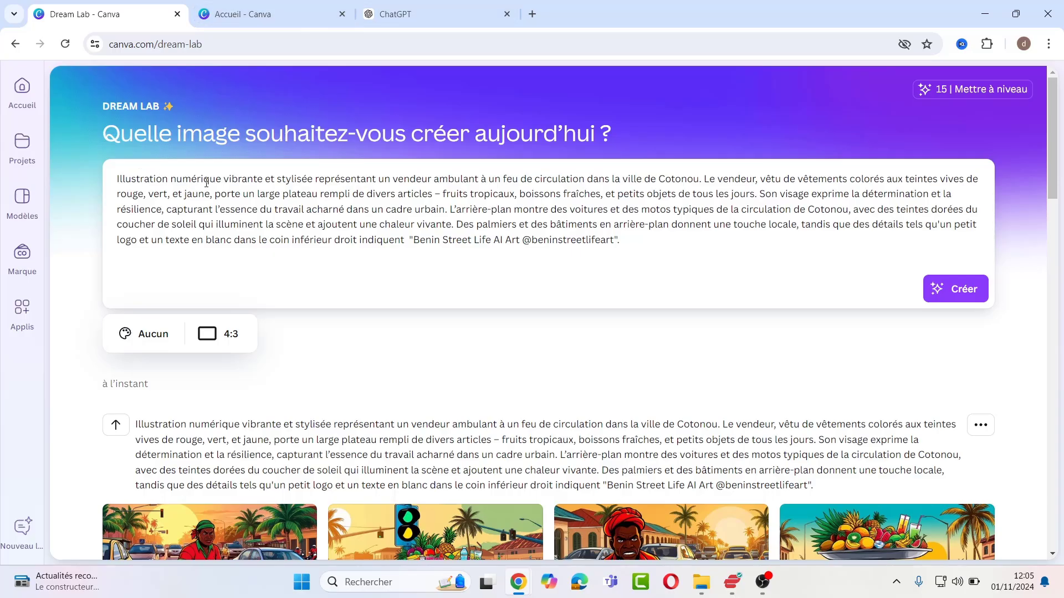
# Replace "Illustration numérique" with "Image réaliste" at the start of the prompt and generate new images
pyautogui.moveTo(221, 179); pyautogui.dragTo(59, 177)
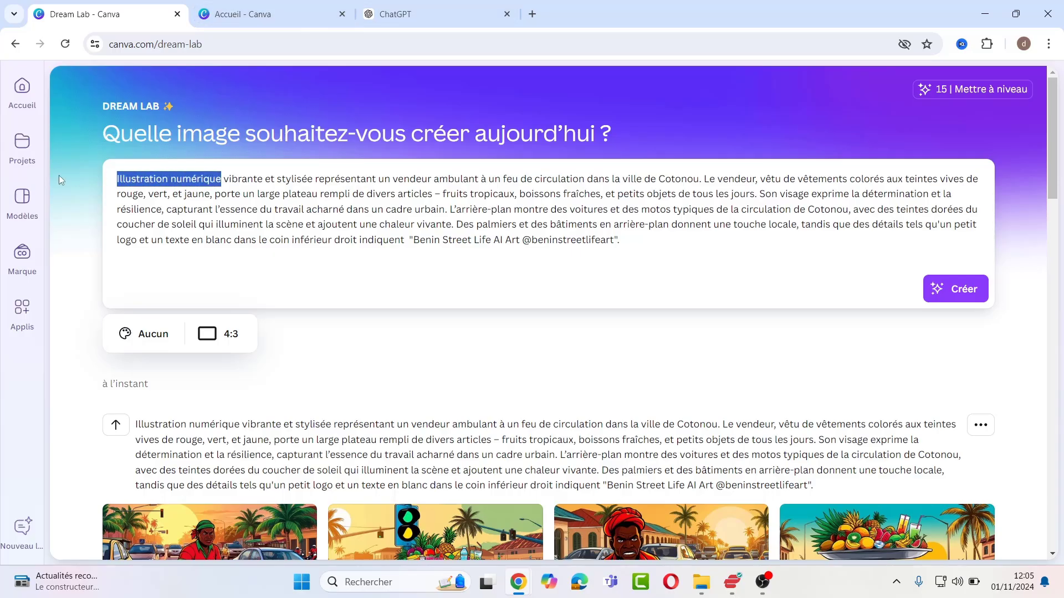
pyautogui.write('Image ré')
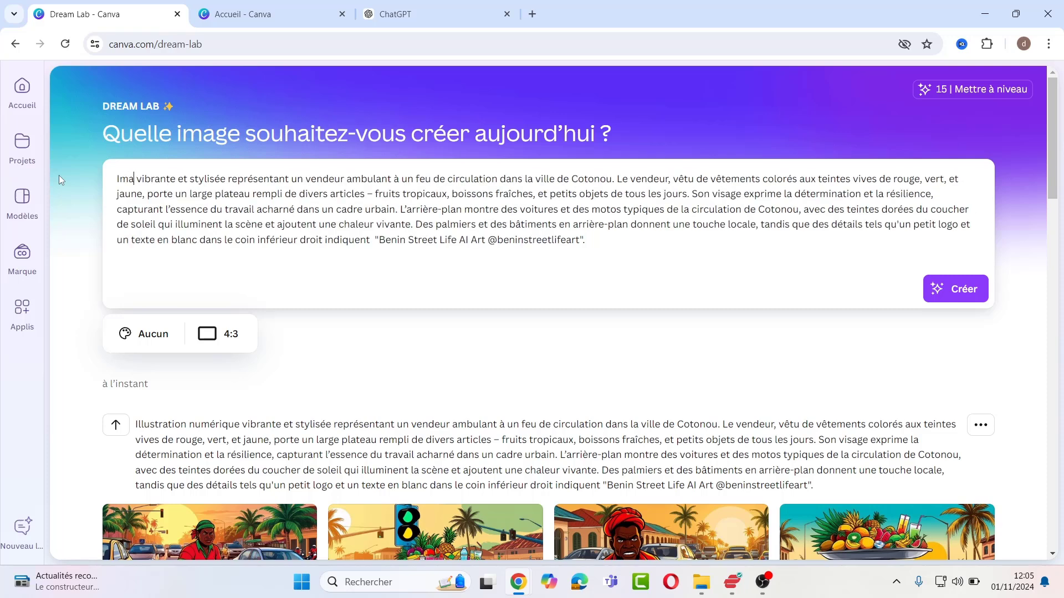
pyautogui.write('aliste')
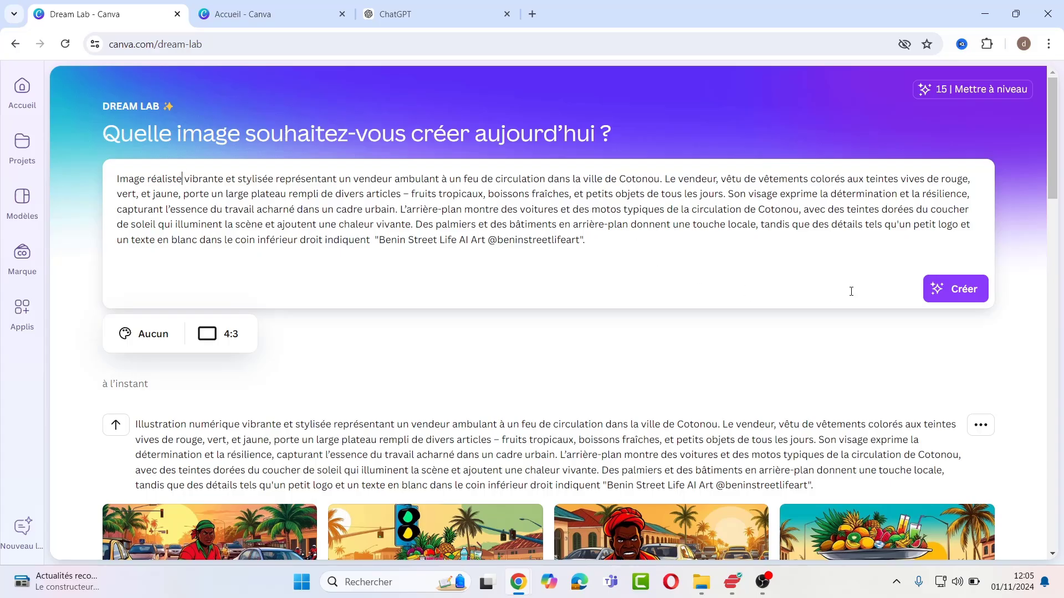
pyautogui.click(930, 293)
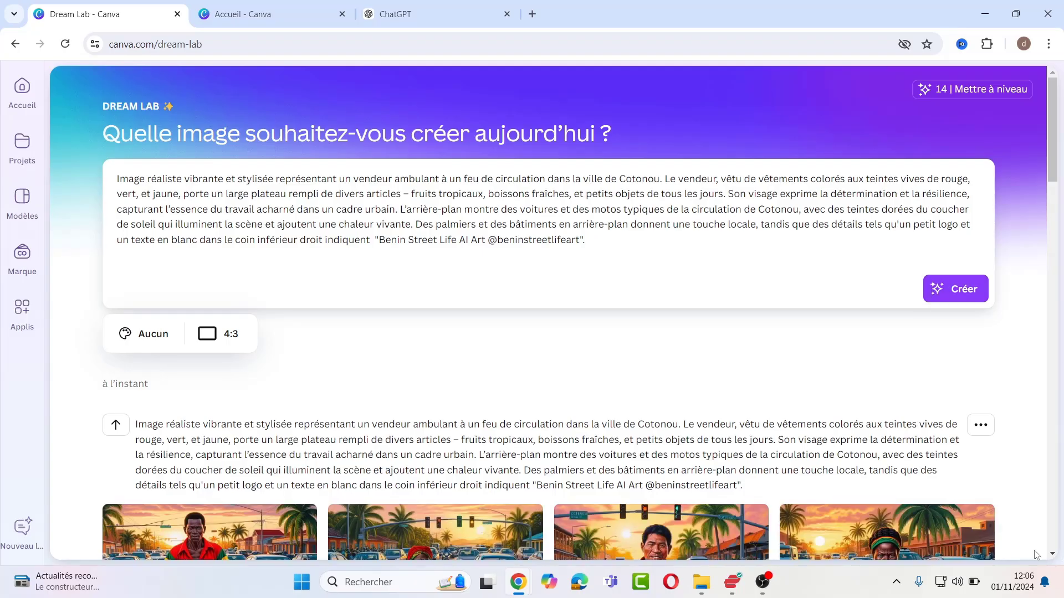
# Examine the first, second and fourth of the new realistic street vendor images enlarged, then return to the prompt
pyautogui.click(1053, 554)
pyautogui.click(1052, 554)
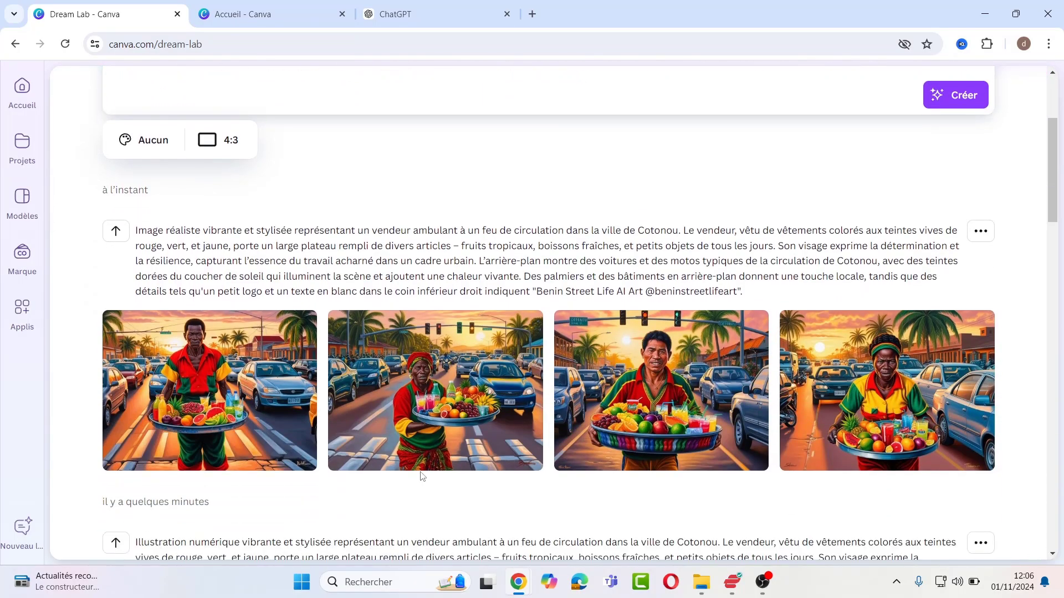
pyautogui.moveTo(182, 432)
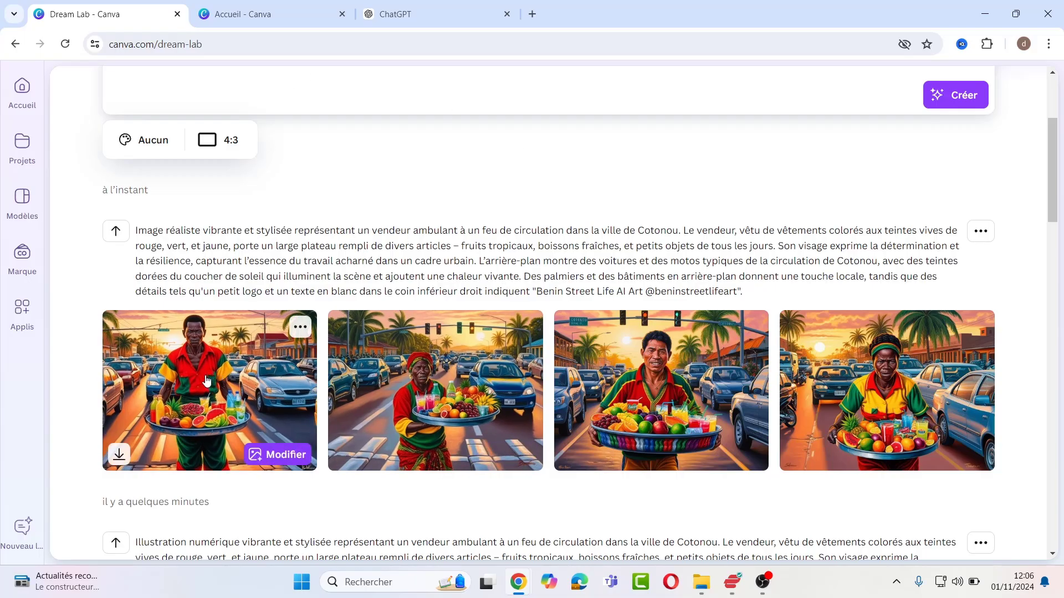
pyautogui.click(198, 421)
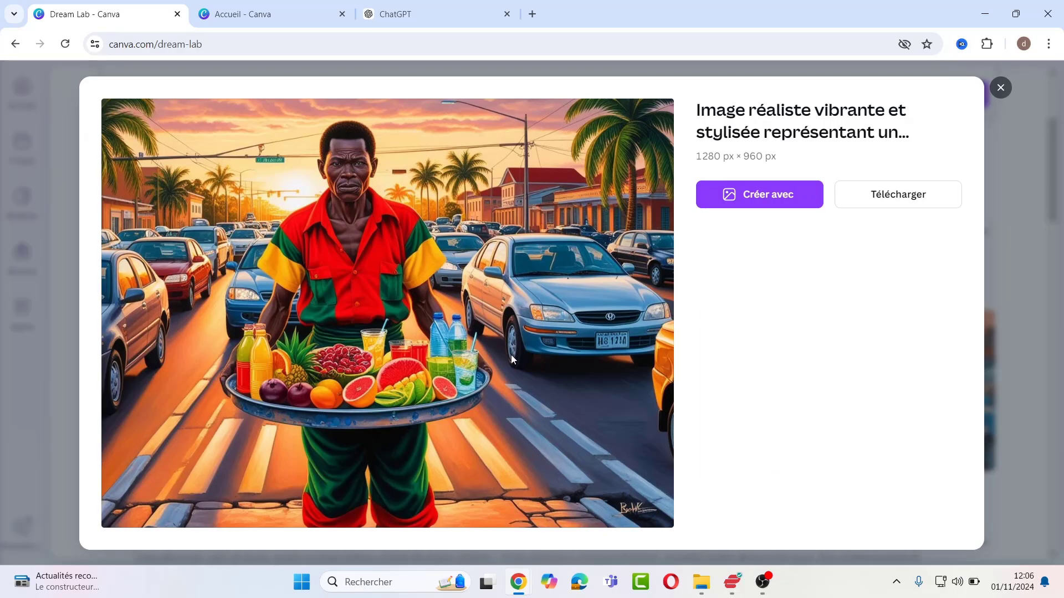
pyautogui.click(1000, 87)
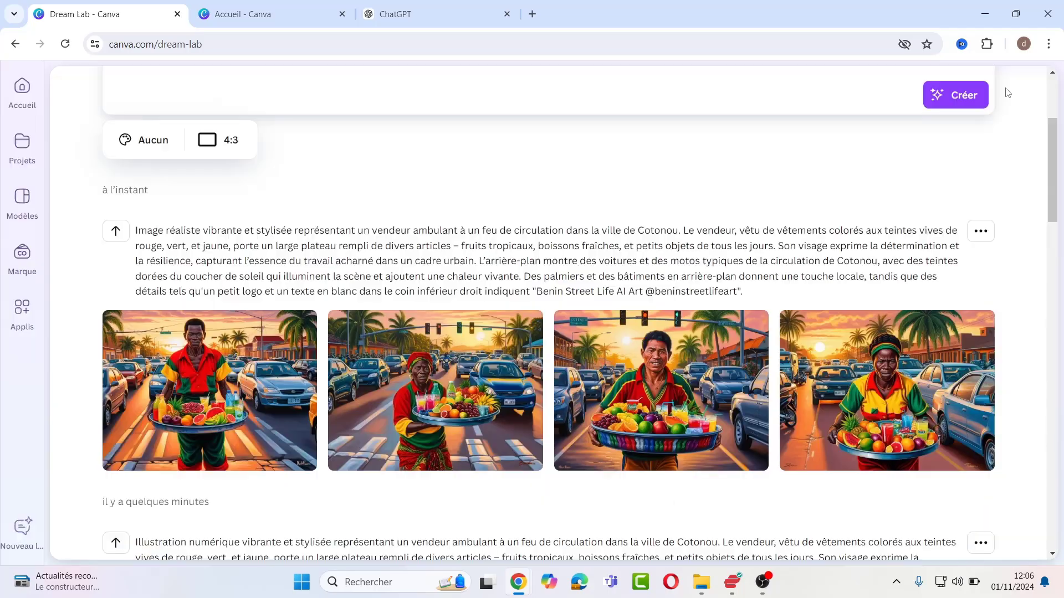
pyautogui.click(479, 391)
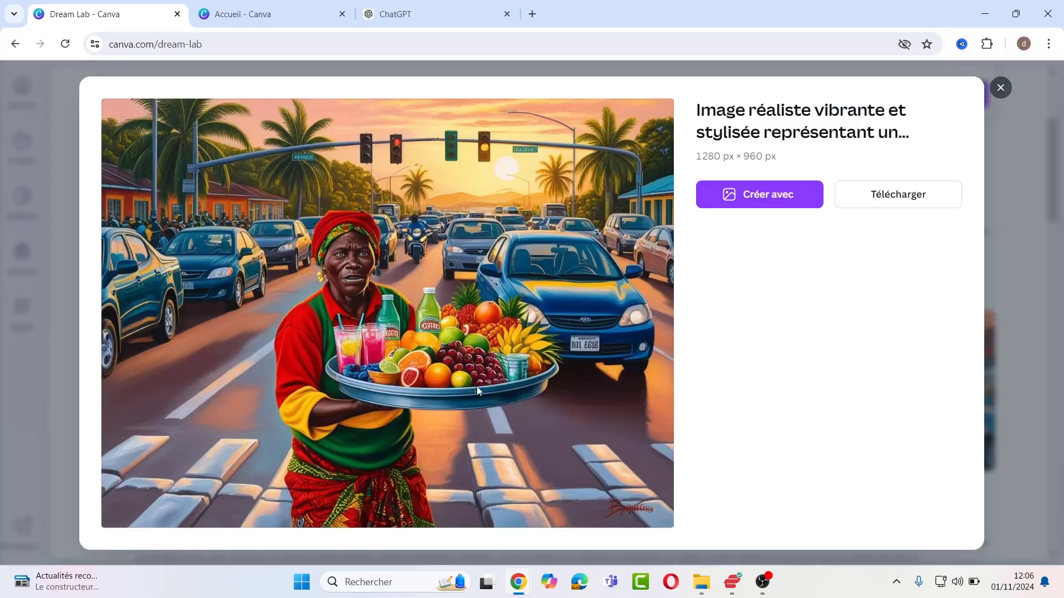
pyautogui.click(1001, 88)
pyautogui.click(881, 395)
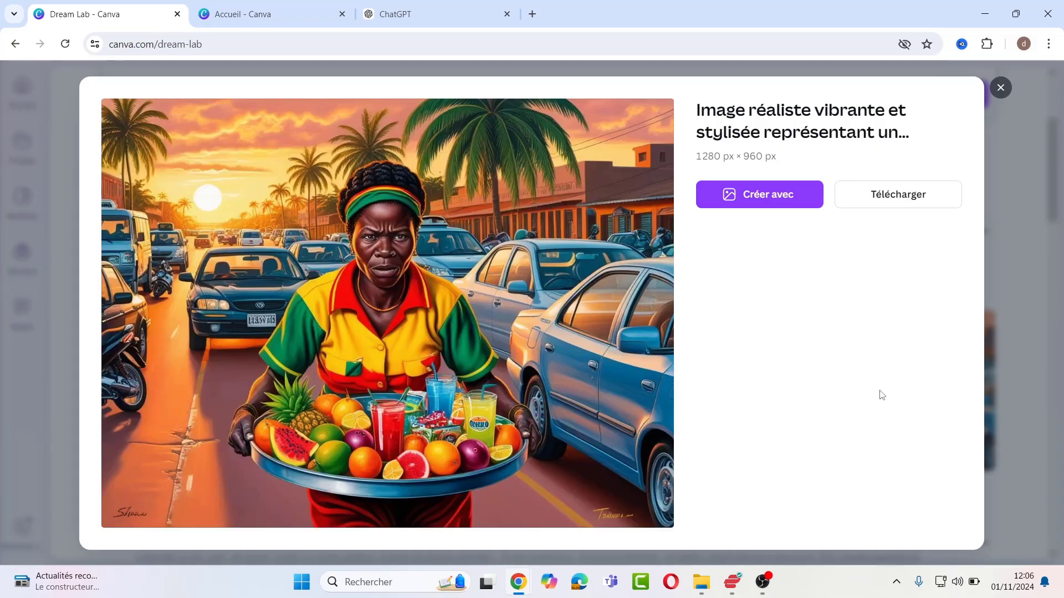
pyautogui.click(1000, 88)
pyautogui.scroll(3, 1009, 89)
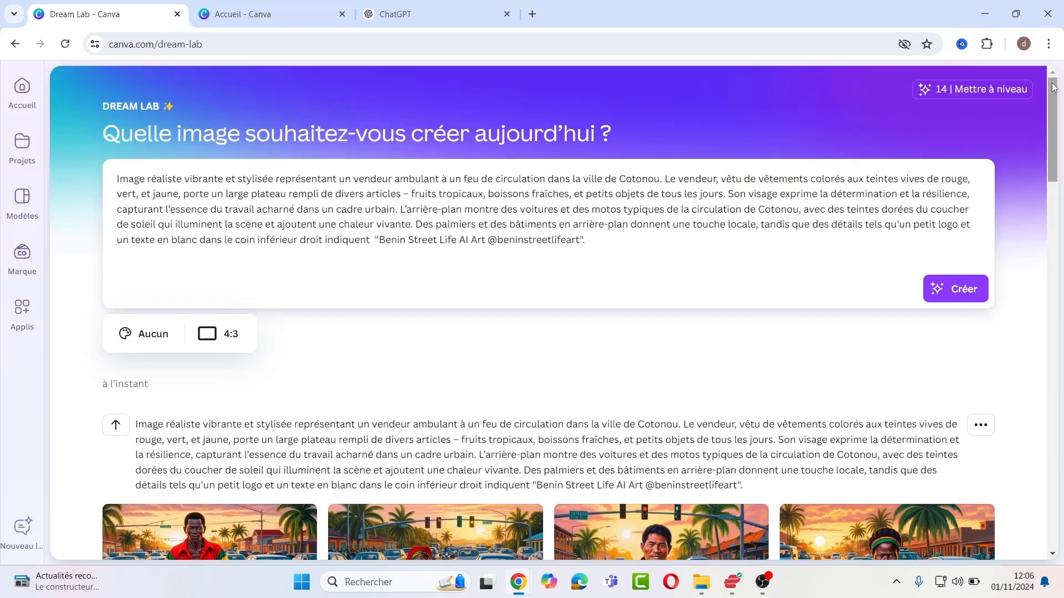
# Delete "Image réaliste vibrante et stylisée représentant un" from the start of the prompt and generate new street vendor images
pyautogui.moveTo(351, 180); pyautogui.dragTo(76, 181)
pyautogui.press('BackSpace')
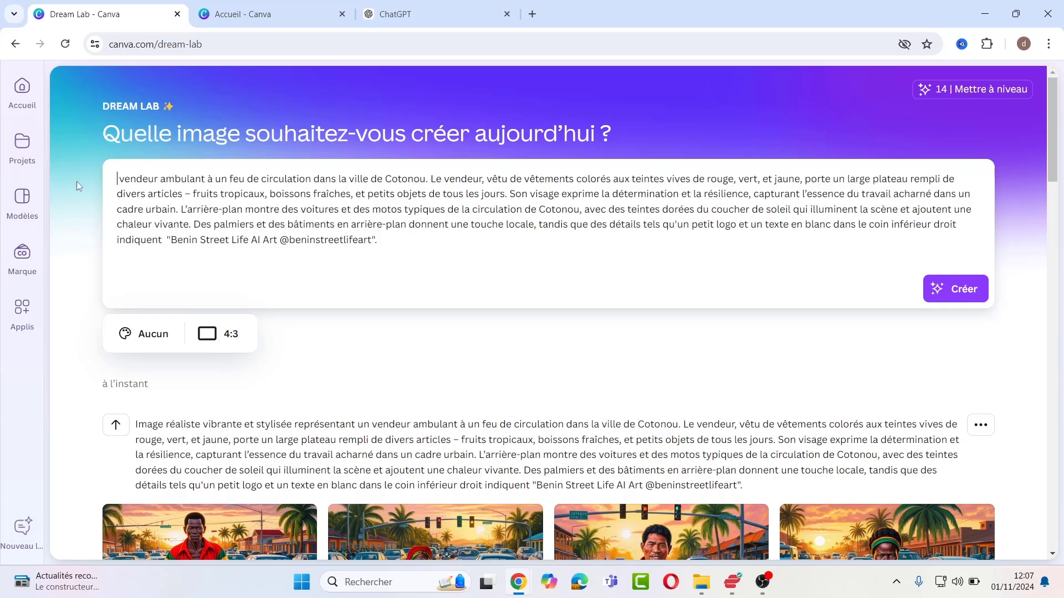
pyautogui.click(946, 293)
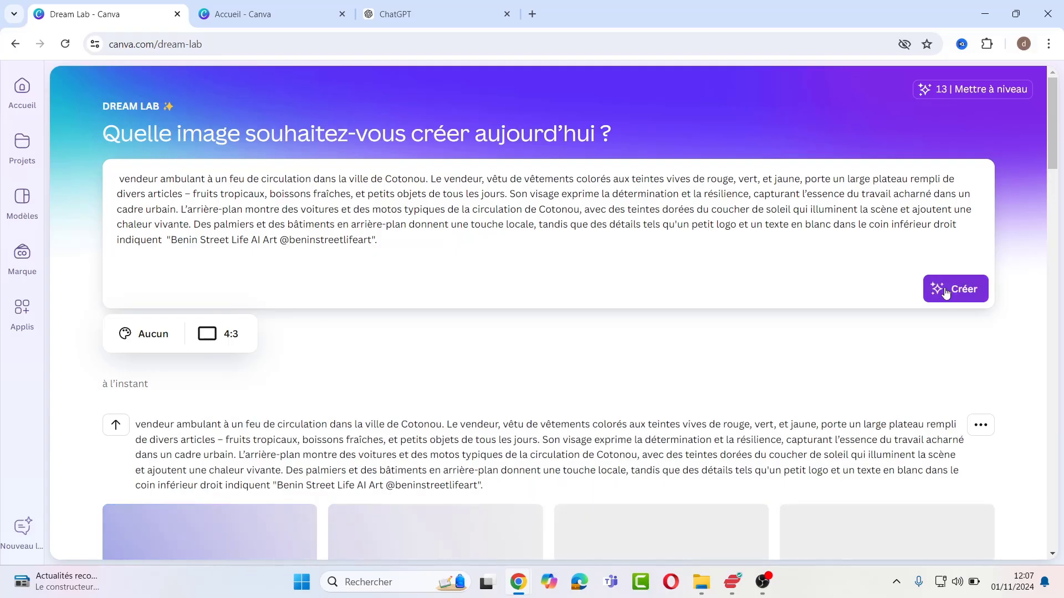
# Examine all four new street vendor images enlarged one after another, then return to the prompt
pyautogui.moveTo(1052, 150); pyautogui.dragTo(1053, 186)
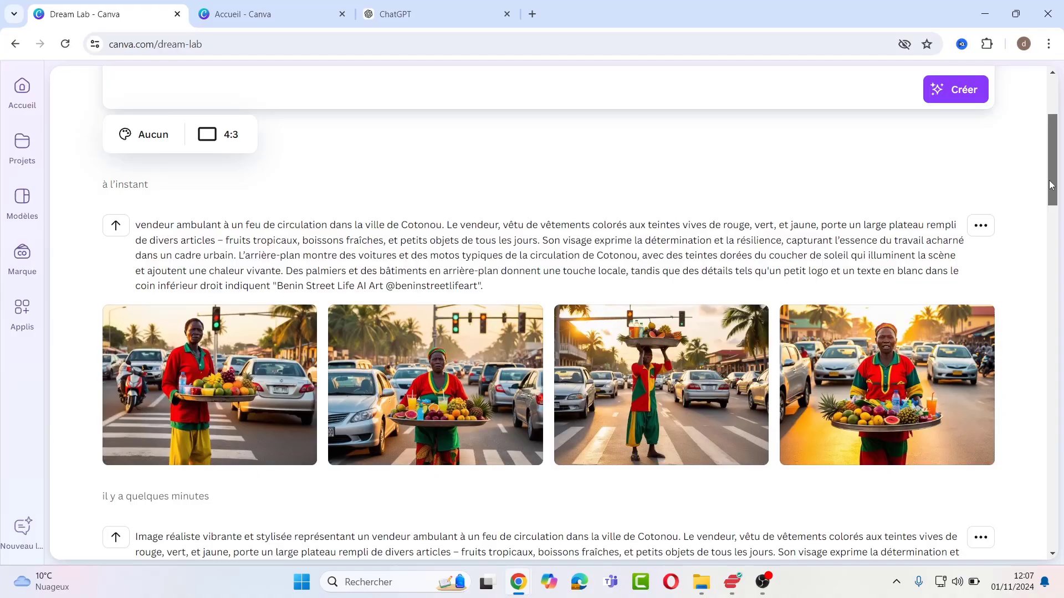
pyautogui.click(202, 395)
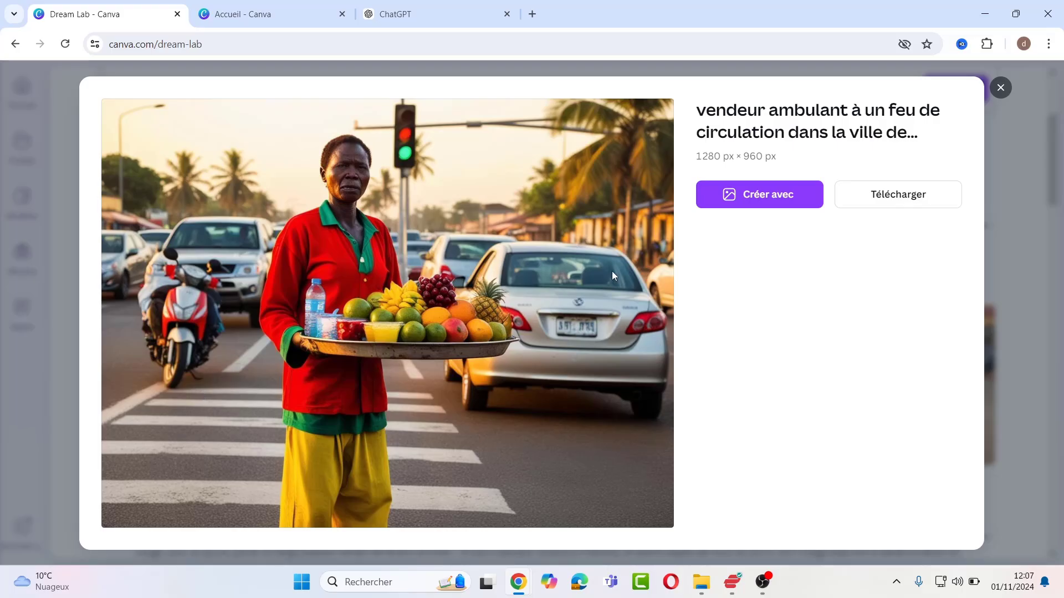
pyautogui.click(1000, 91)
pyautogui.click(459, 382)
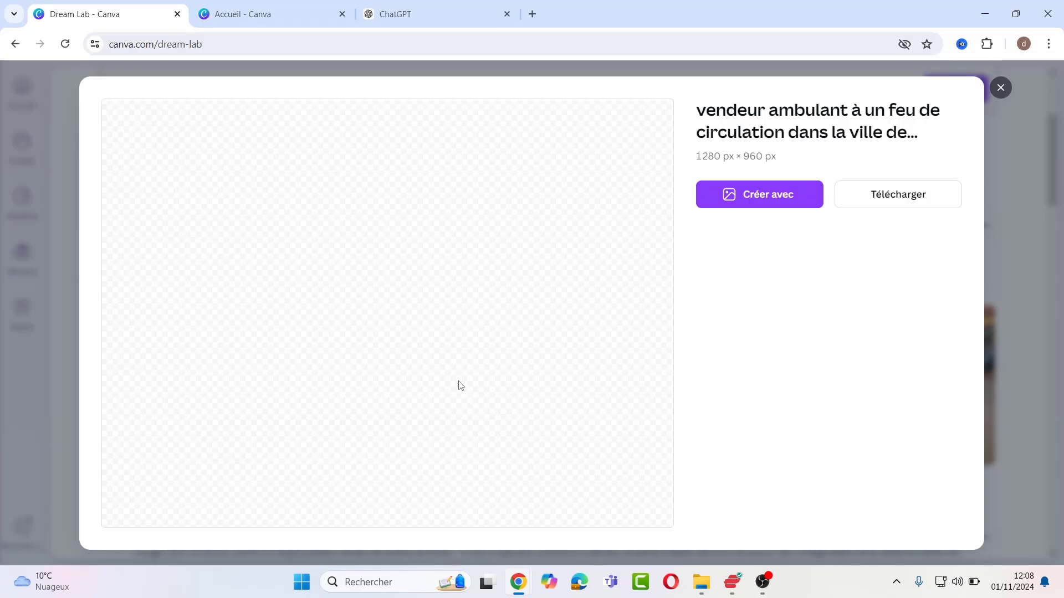
pyautogui.click(1000, 87)
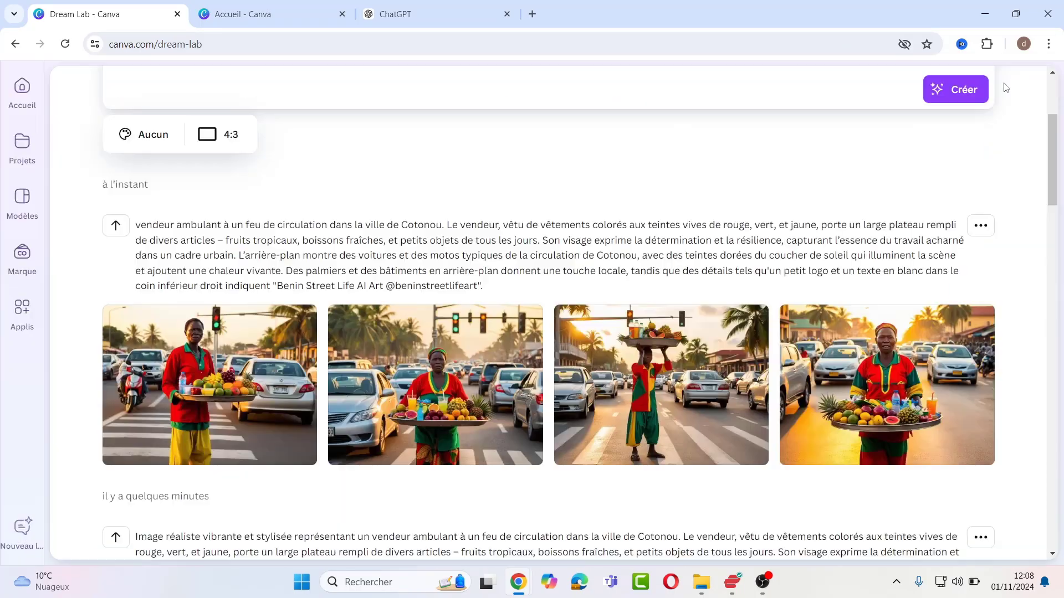
pyautogui.click(696, 381)
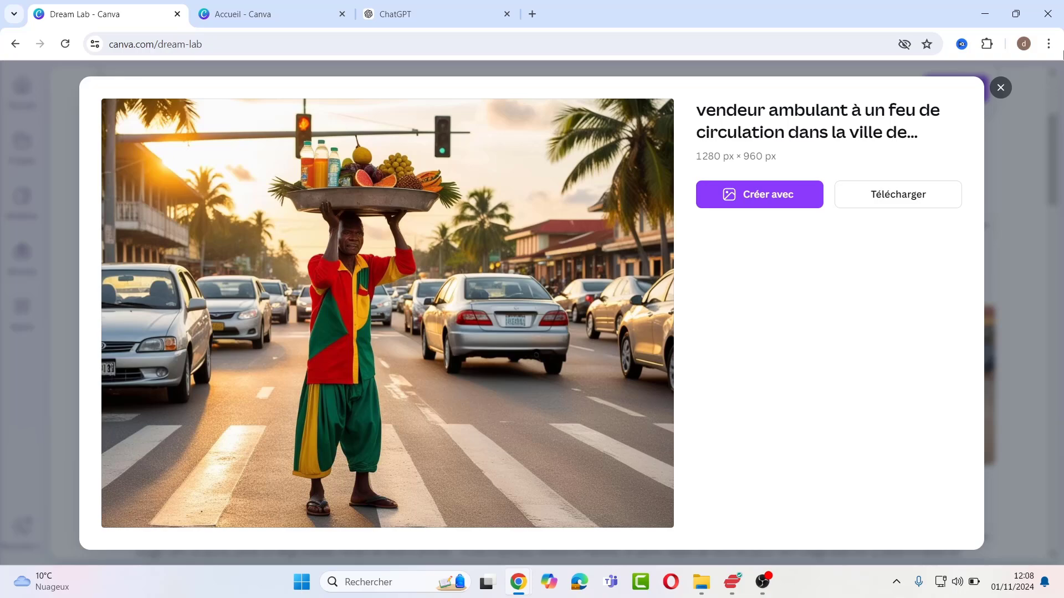
pyautogui.click(1000, 87)
pyautogui.click(885, 364)
pyautogui.moveTo(1015, 13)
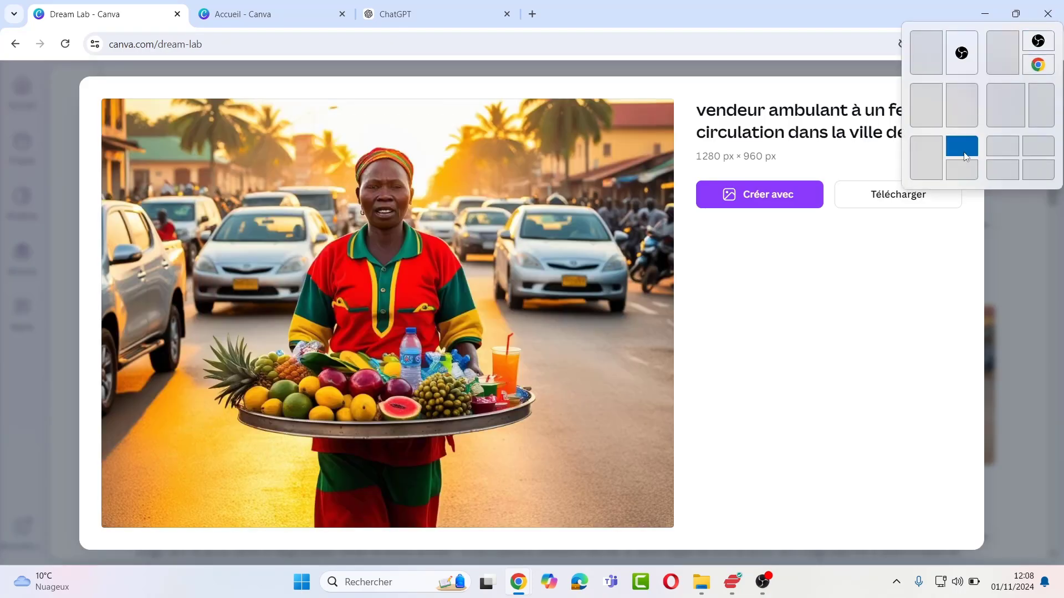
pyautogui.click(1001, 88)
pyautogui.scroll(4, 509, 125)
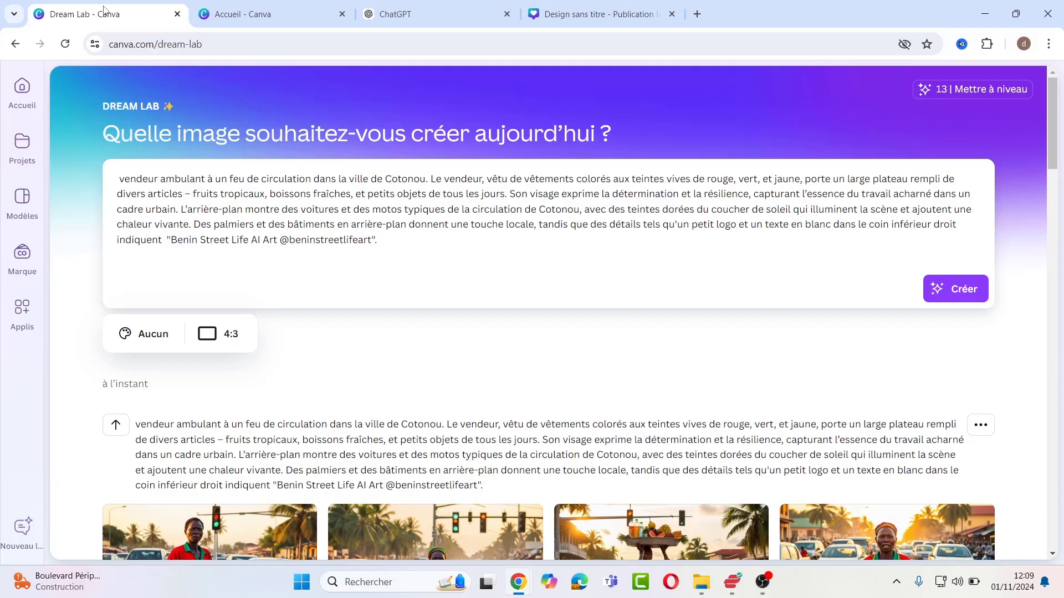
# In the blank Instagram post design, search the elements for "happy african american girl" and show only photos
pyautogui.click(570, 18)
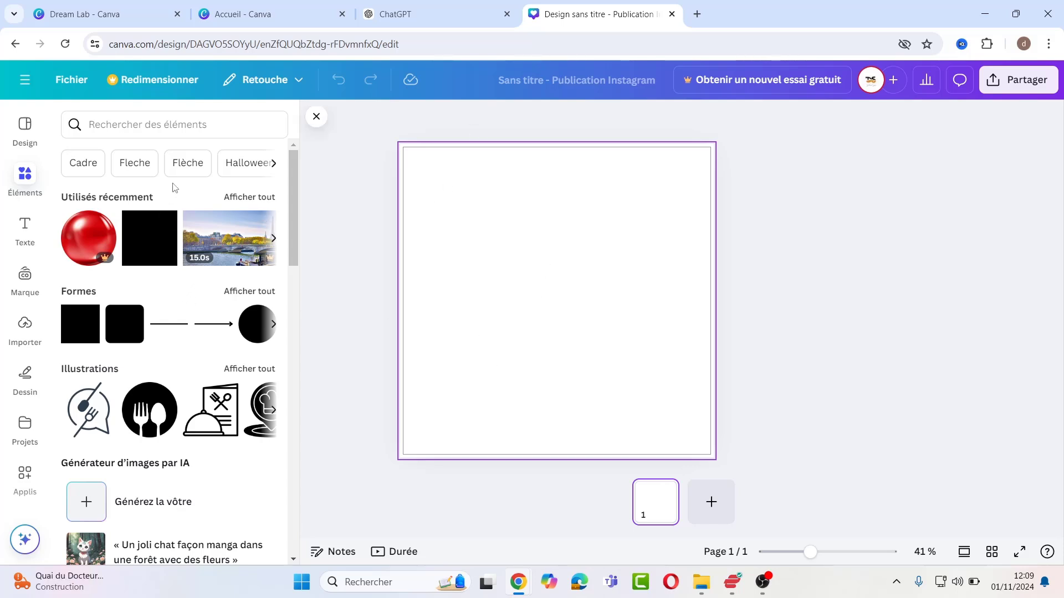
pyautogui.click(100, 128)
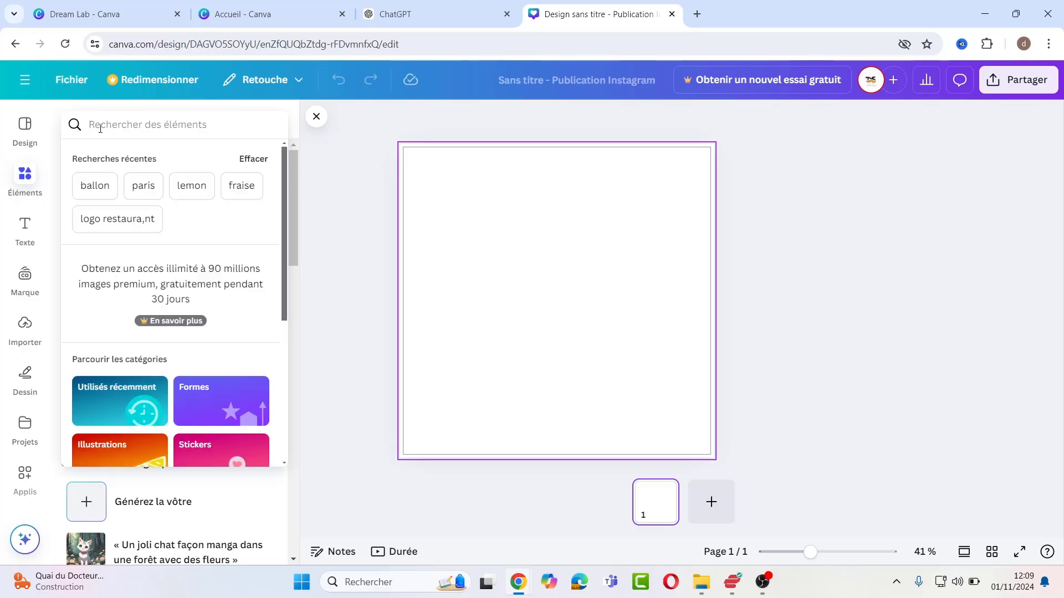
pyautogui.write('happ')
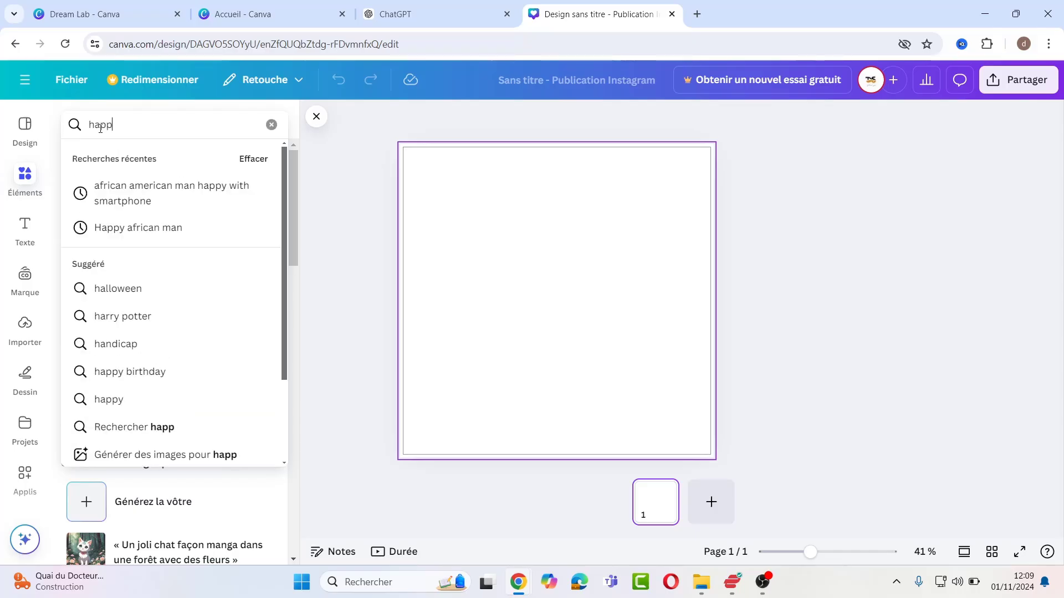
pyautogui.write('y girl')
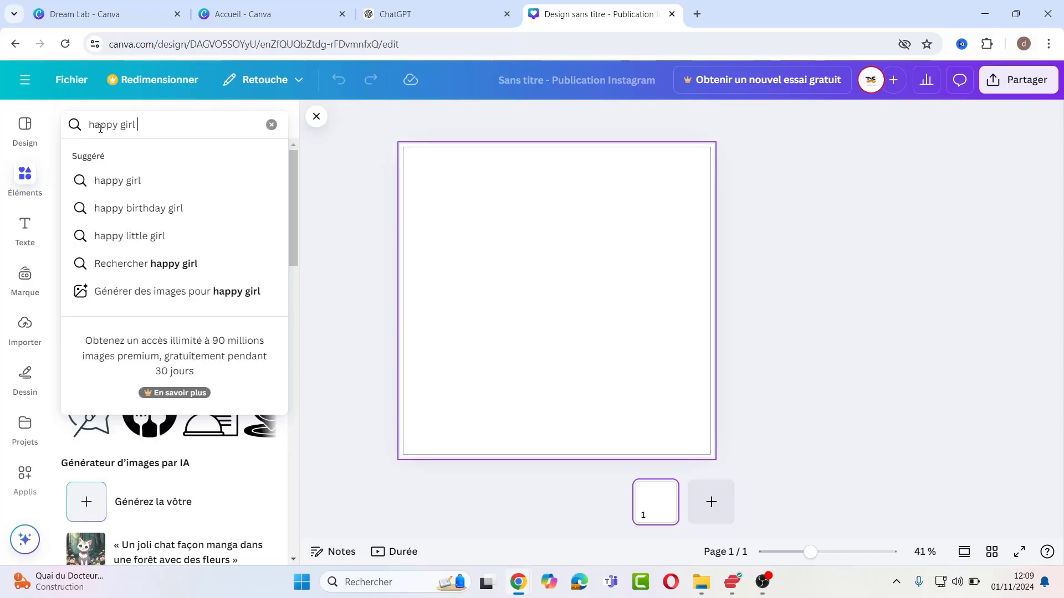
pyautogui.click(119, 124)
pyautogui.write('african american')
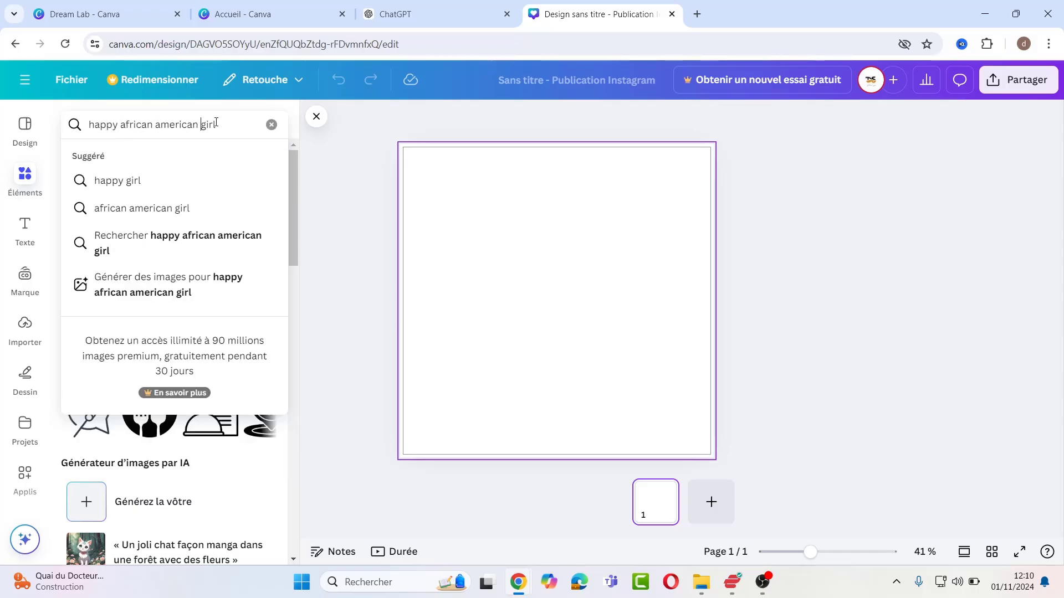
pyautogui.press('Return')
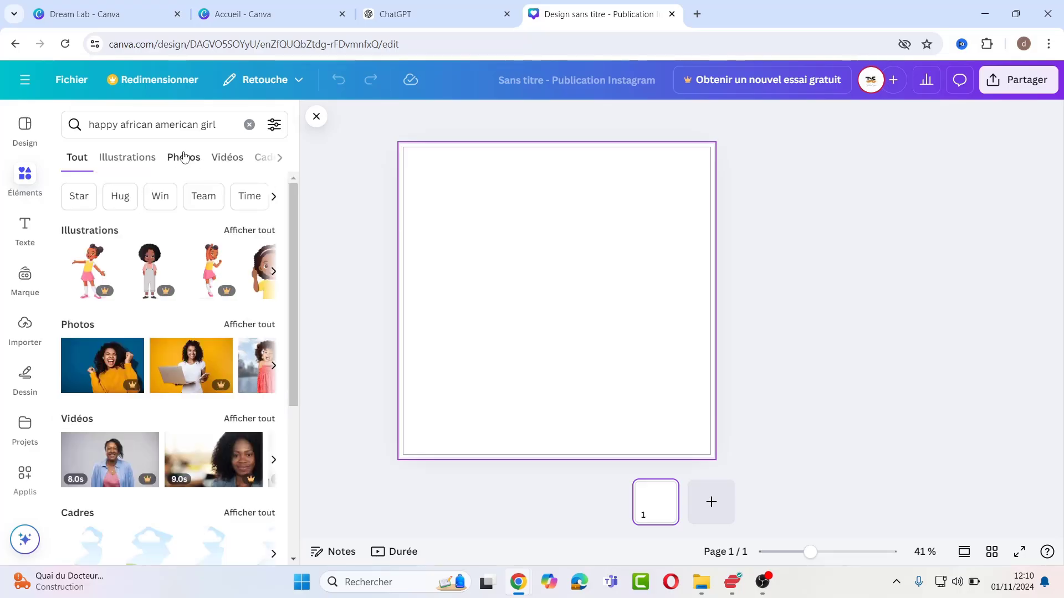
pyautogui.click(184, 158)
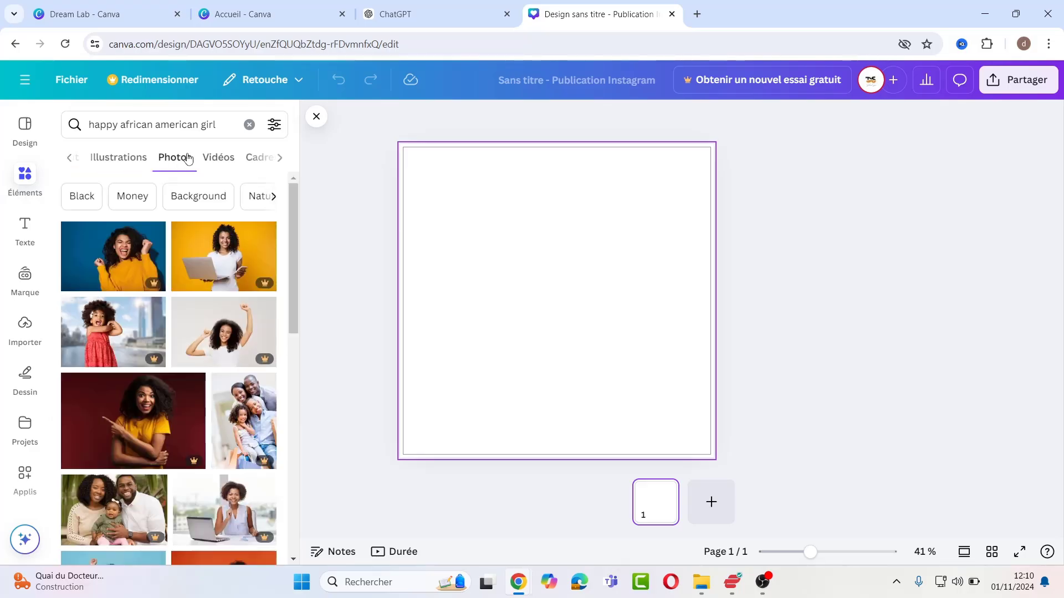
# Refine the photo search to "happy african american little girl" and open the details of the photo of the schoolgirl with glasses
pyautogui.moveTo(261, 237)
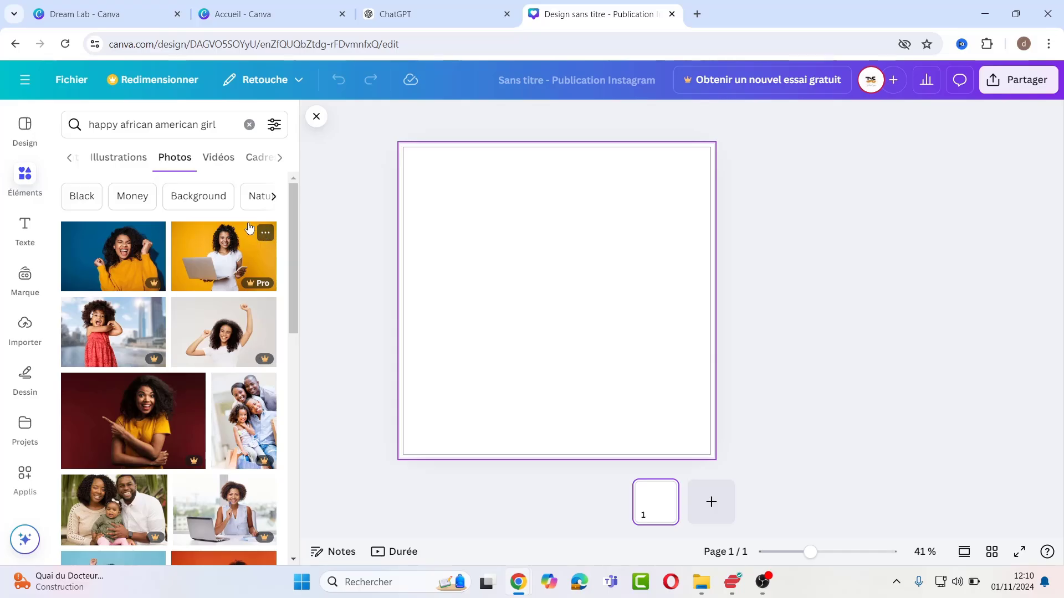
pyautogui.click(196, 125)
pyautogui.write('l ')
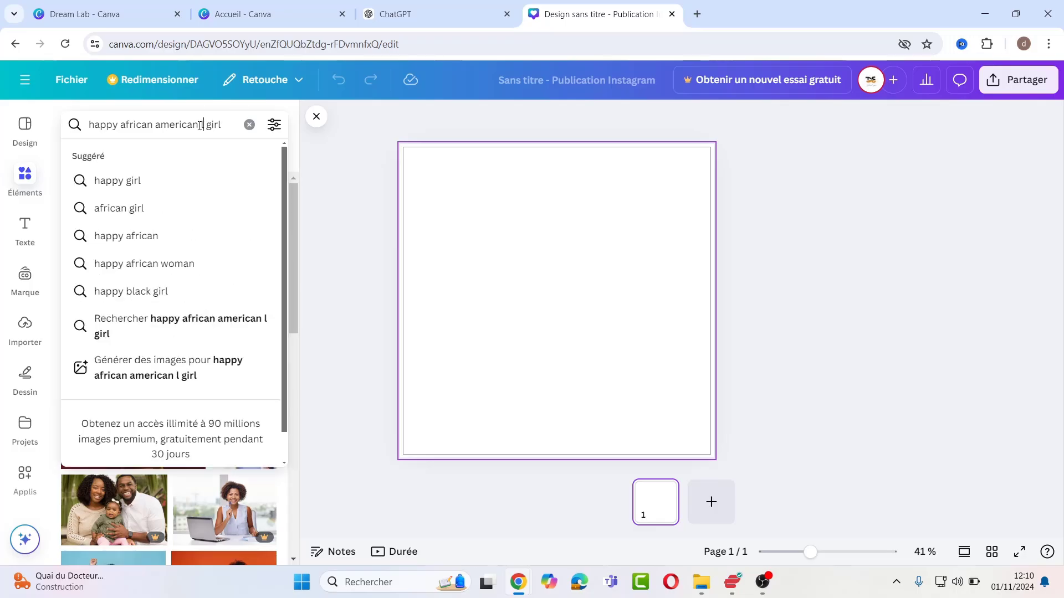
pyautogui.write('ittle')
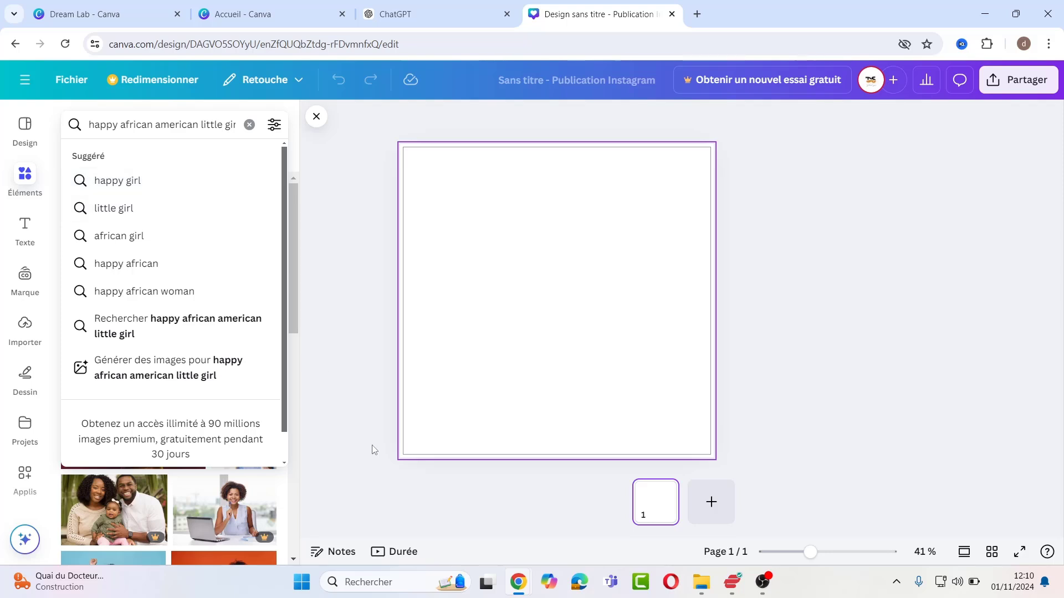
pyautogui.press('Return')
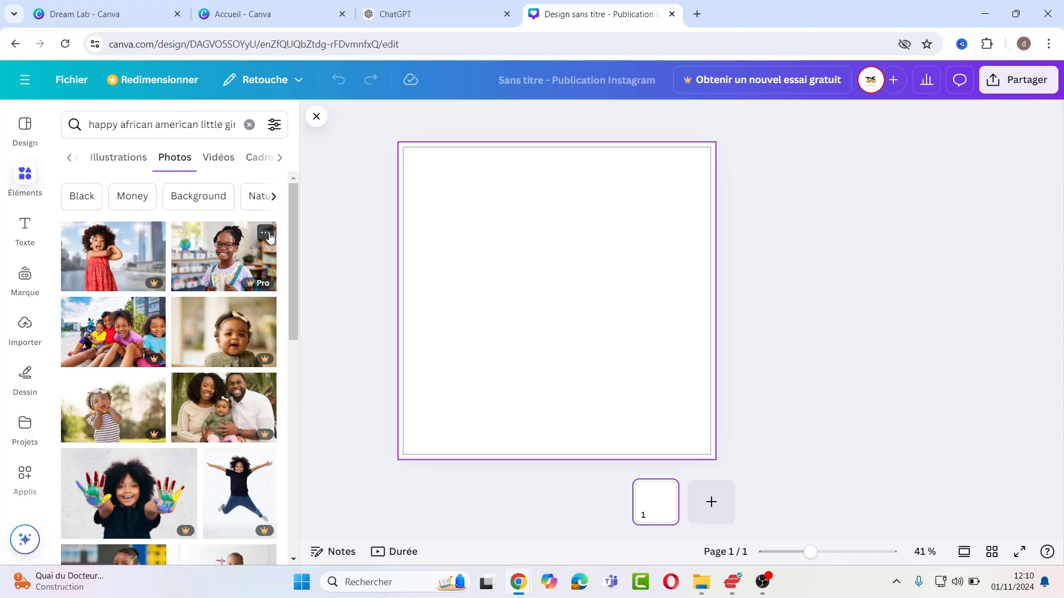
pyautogui.click(266, 233)
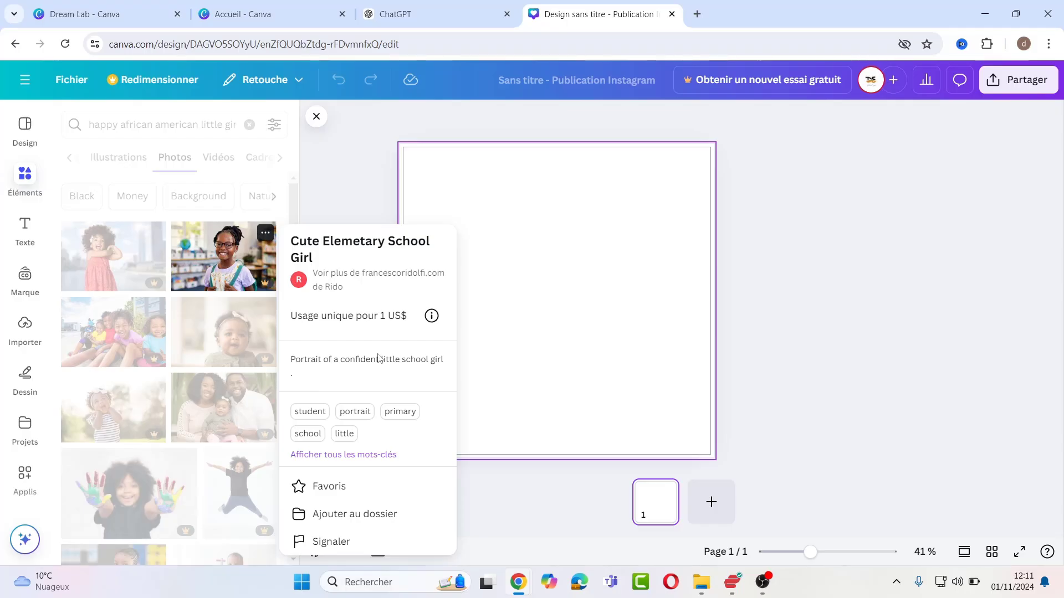
# Return to Dream Lab and replace the whole street vendor prompt with "Portrait of an african american"
pyautogui.moveTo(102, 17)
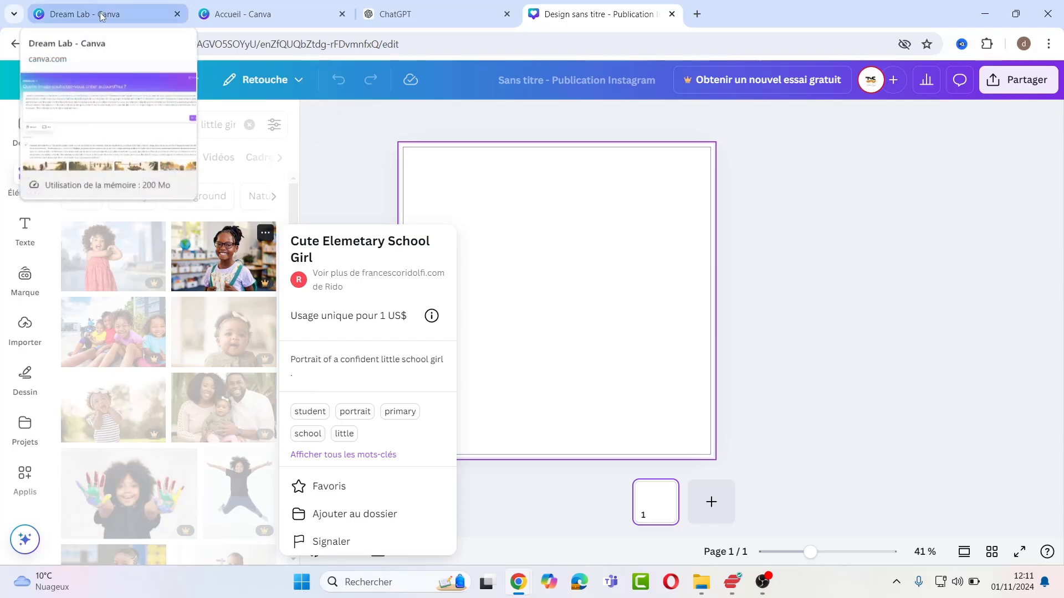
pyautogui.click(102, 15)
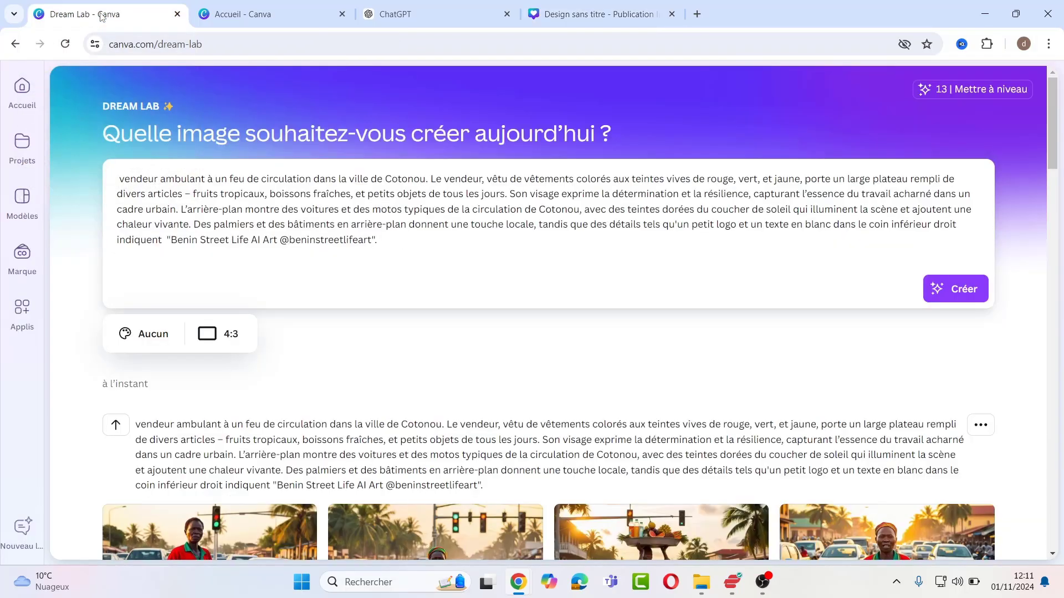
pyautogui.tripleClick(234, 226)
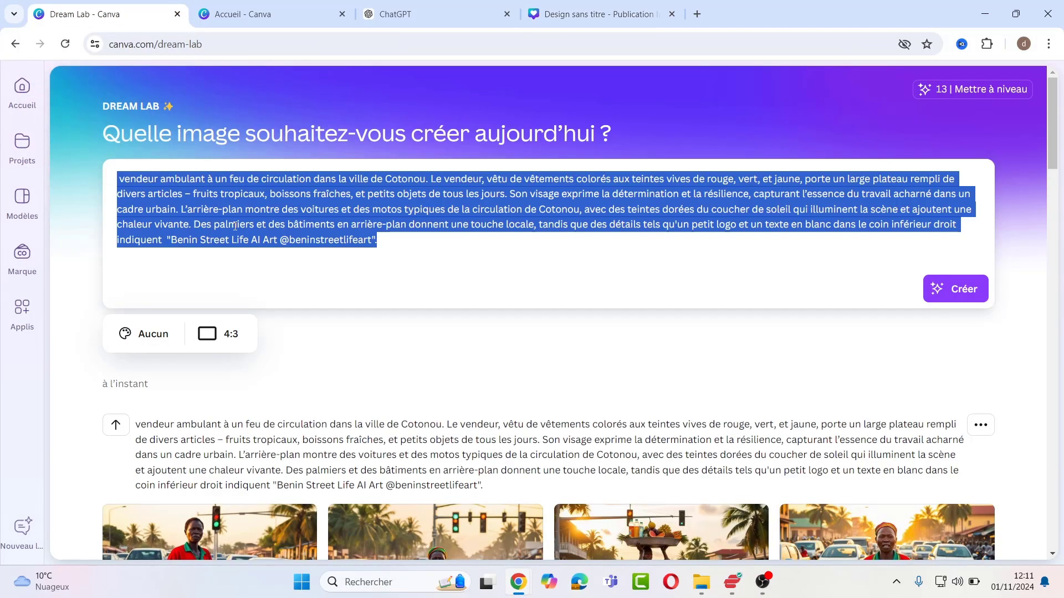
pyautogui.press('BackSpace')
pyautogui.write('Portrait of an africa am')
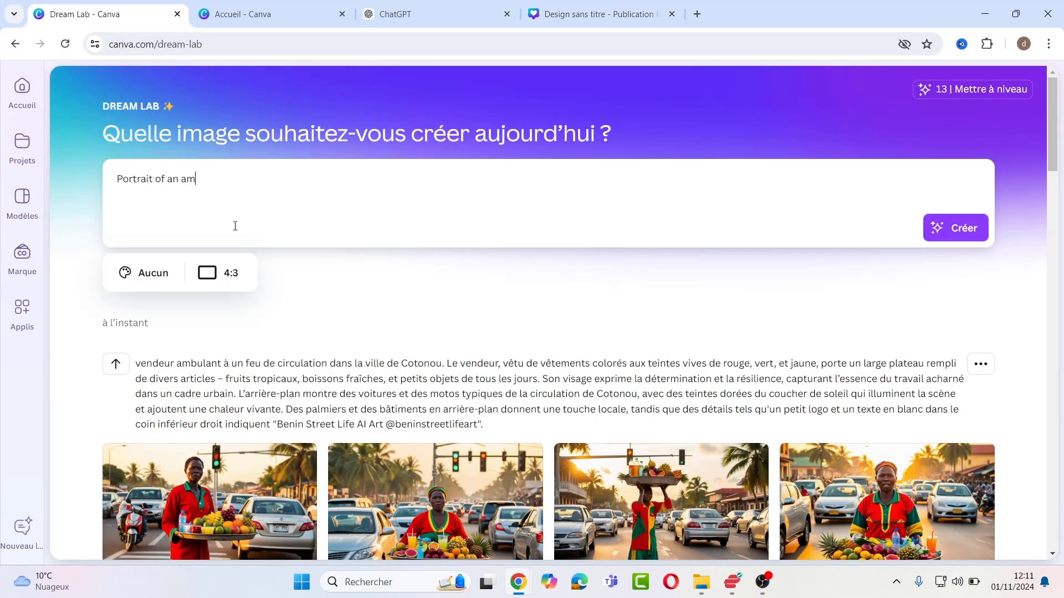
pyautogui.write('erican')
pyautogui.click(179, 180)
pyautogui.write('african')
# Check the stock photo's description, complete the portrait prompt with "confident little school girl" and generate the images
pyautogui.click(558, 12)
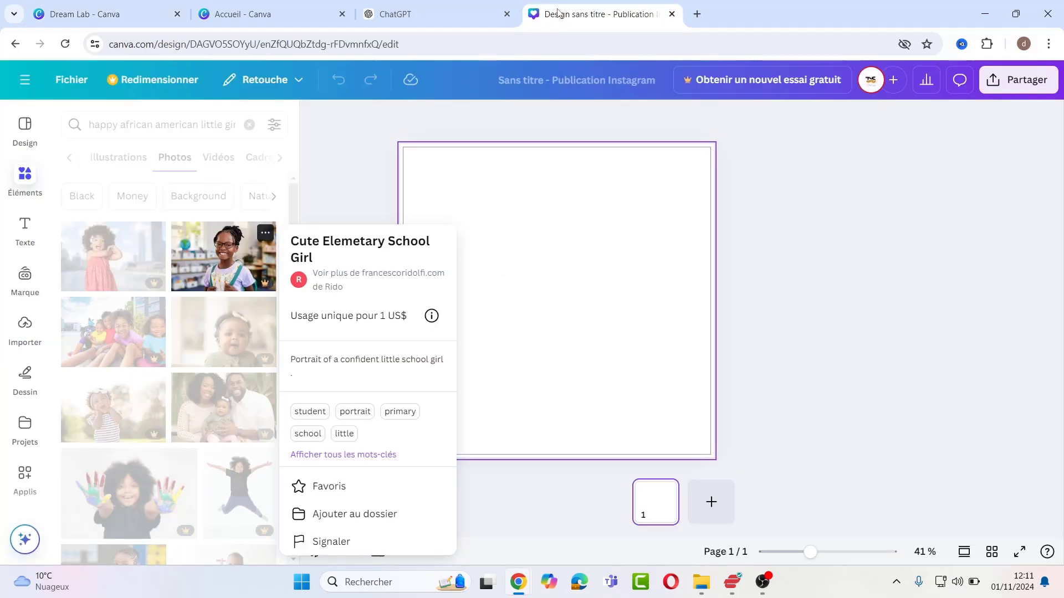
pyautogui.click(106, 13)
pyautogui.write('confident little school gi')
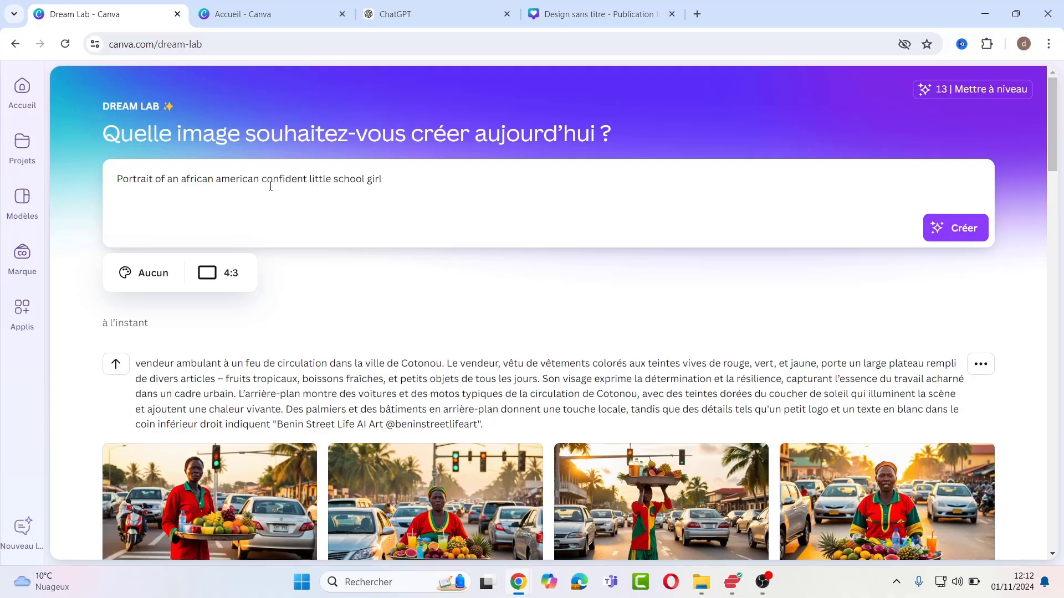
pyautogui.write('rl')
pyautogui.hotkey('ctrl', 'shift', 'Tab')
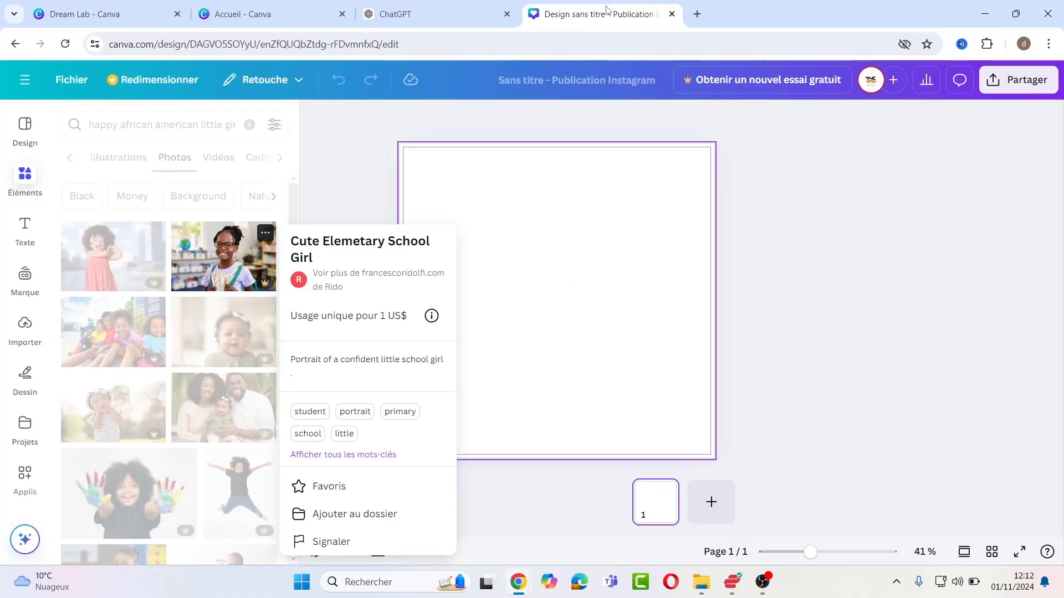
pyautogui.hotkey('ctrl', 'Tab')
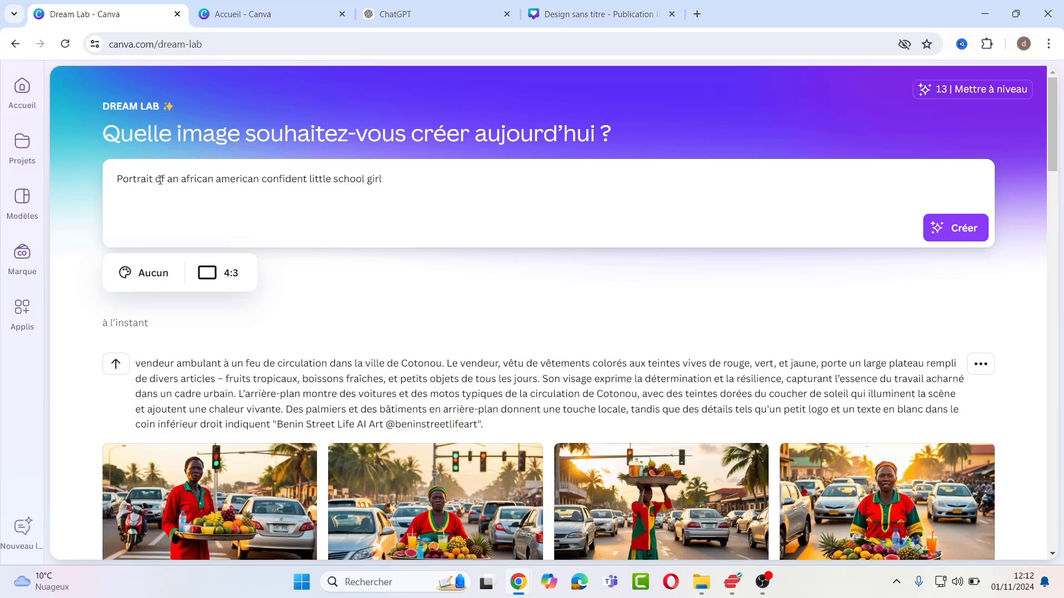
pyautogui.click(949, 228)
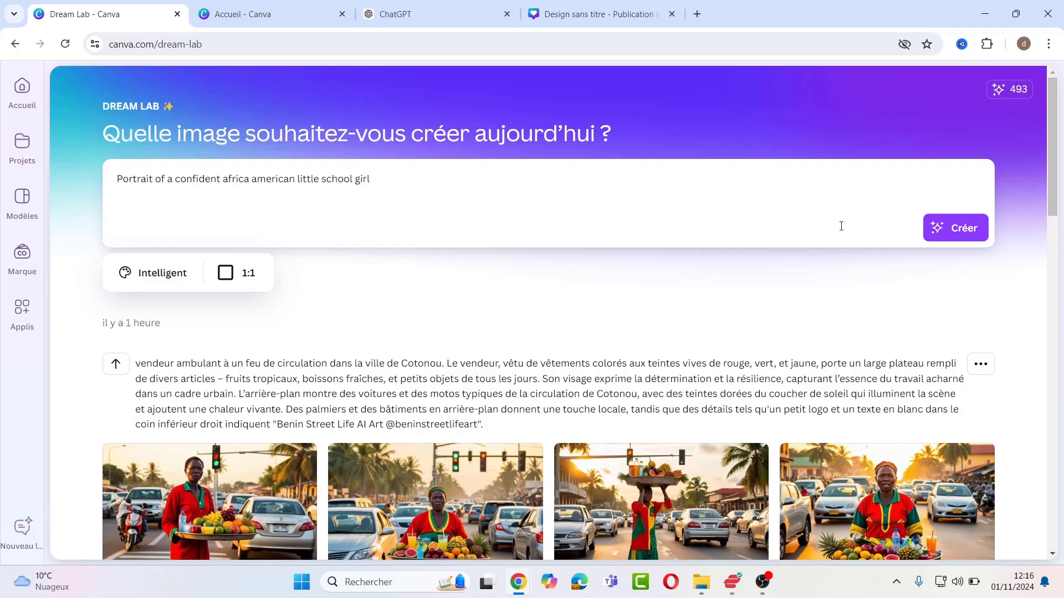
pyautogui.click(954, 228)
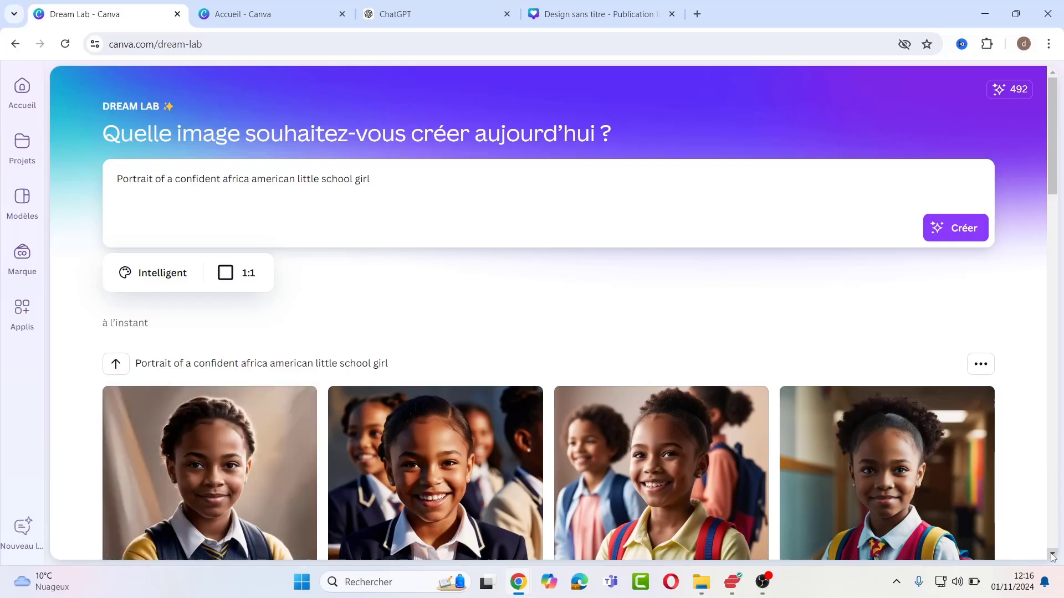
# Examine the four generated school girl portraits enlarged one after another, then look over the results list
pyautogui.scroll(-3, 1052, 556)
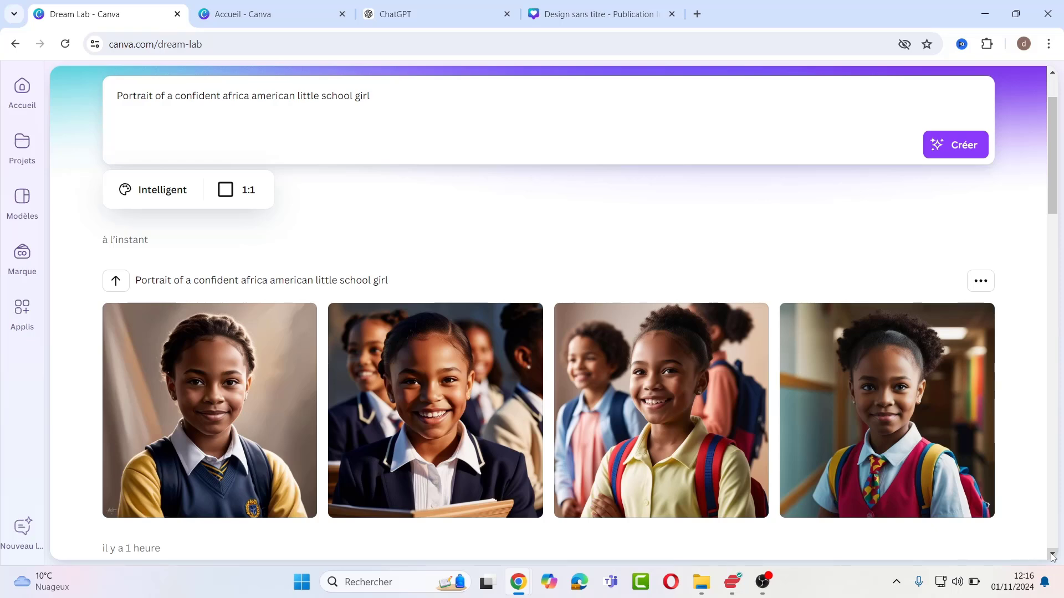
pyautogui.click(202, 428)
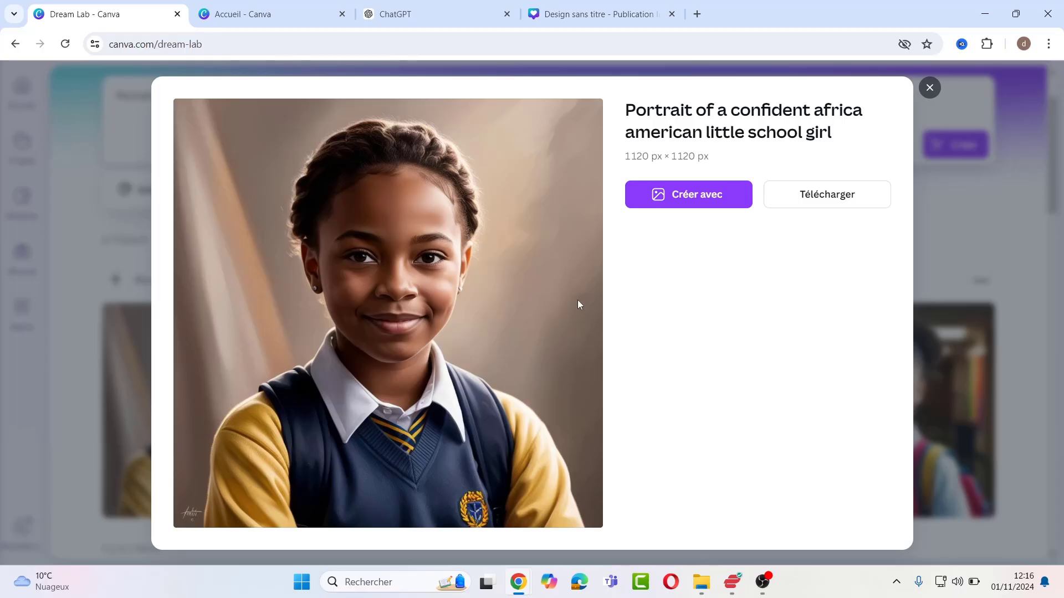
pyautogui.click(929, 88)
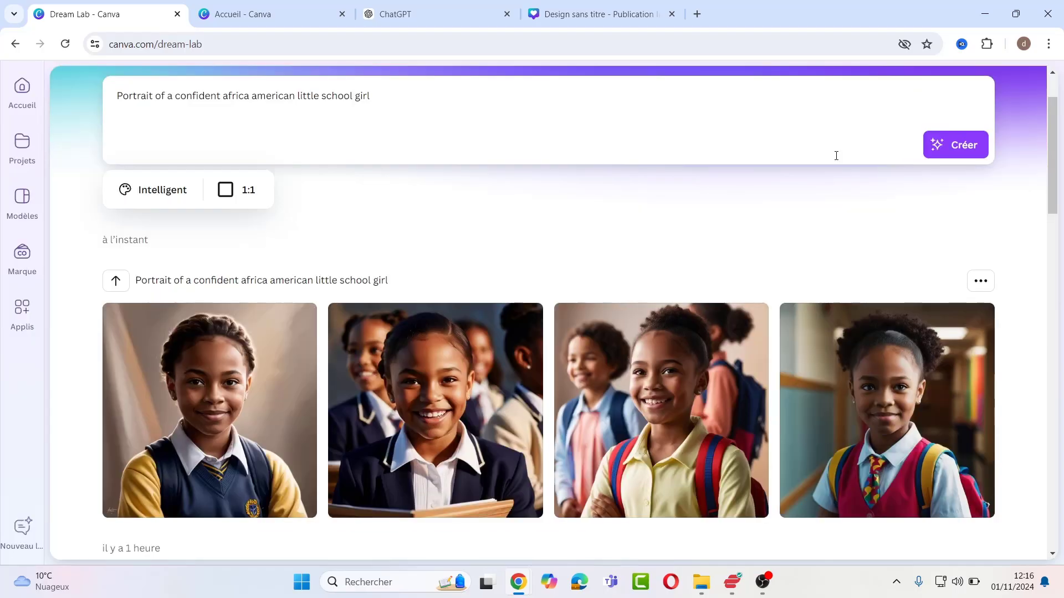
pyautogui.click(415, 407)
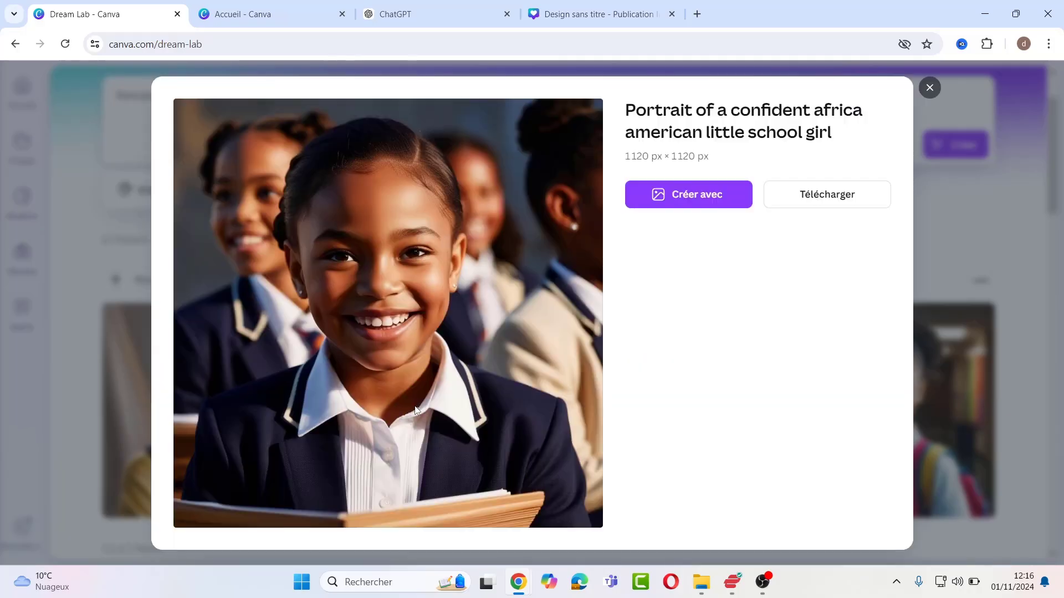
pyautogui.click(929, 87)
pyautogui.click(640, 432)
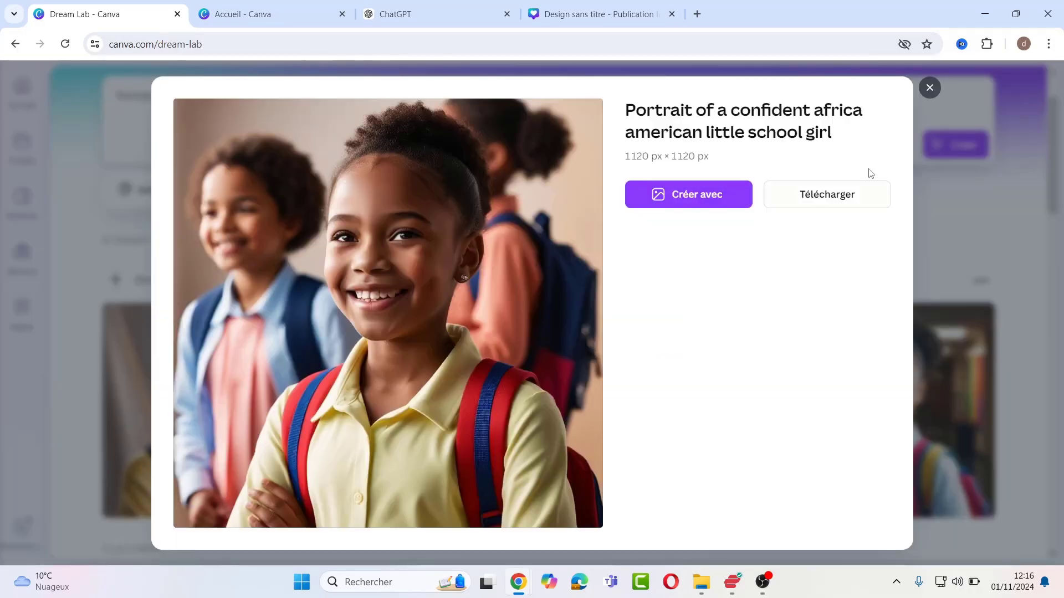
pyautogui.click(930, 88)
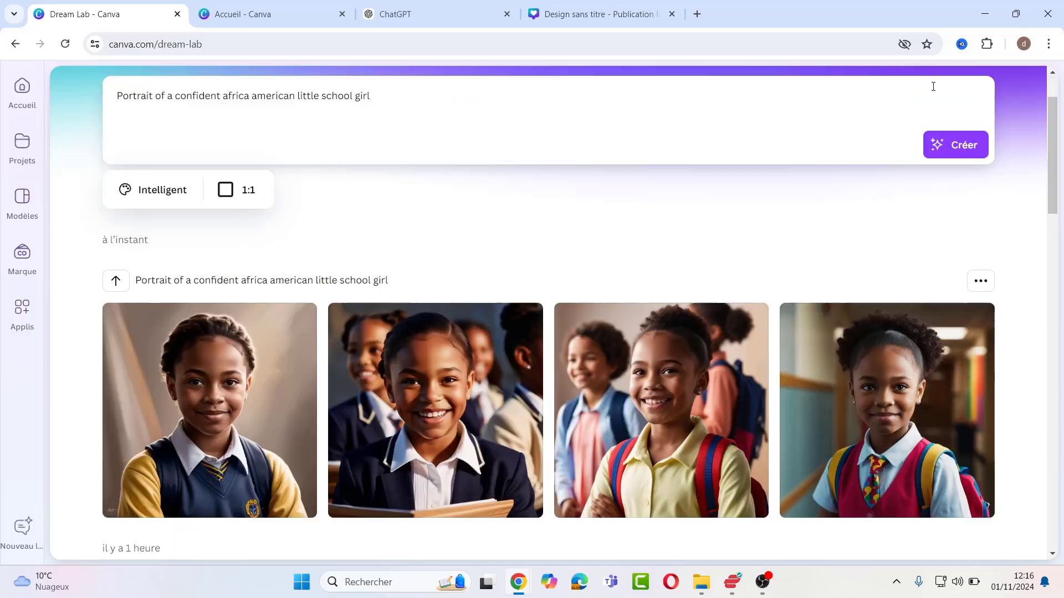
pyautogui.click(864, 402)
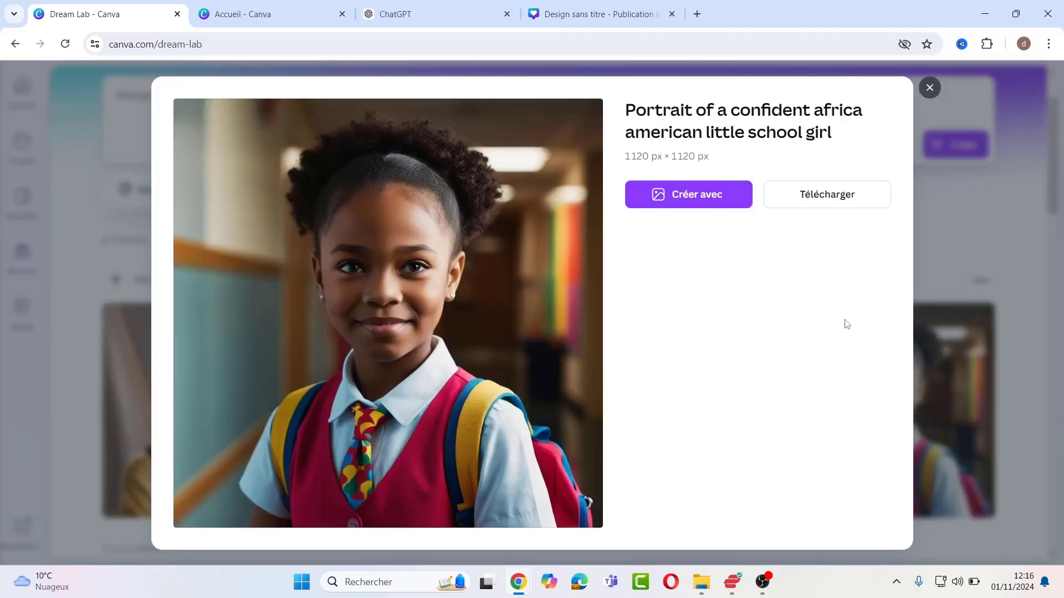
pyautogui.click(930, 89)
pyautogui.scroll(-2, 1047, 164)
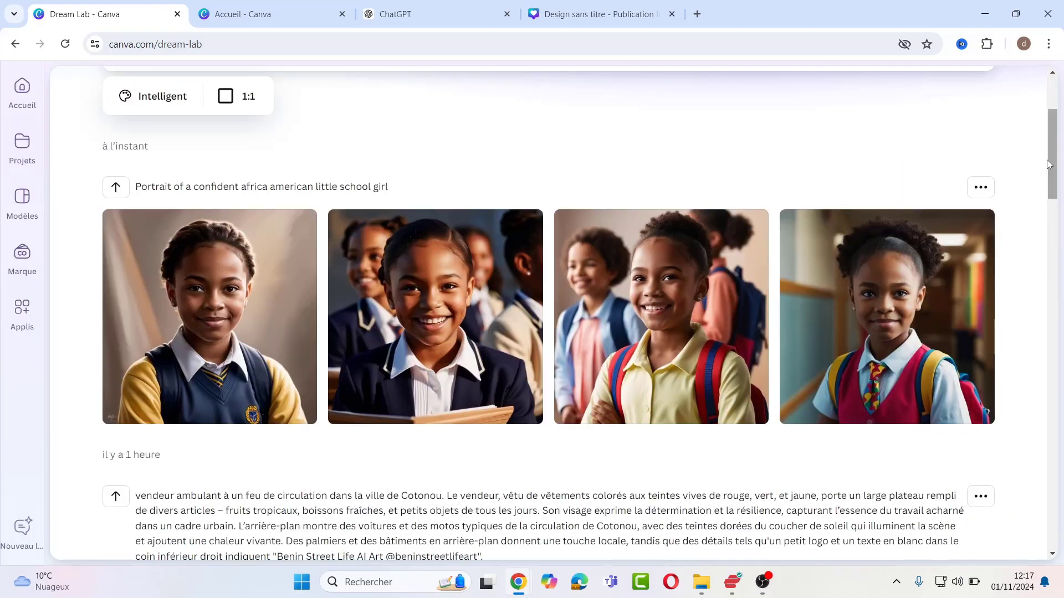